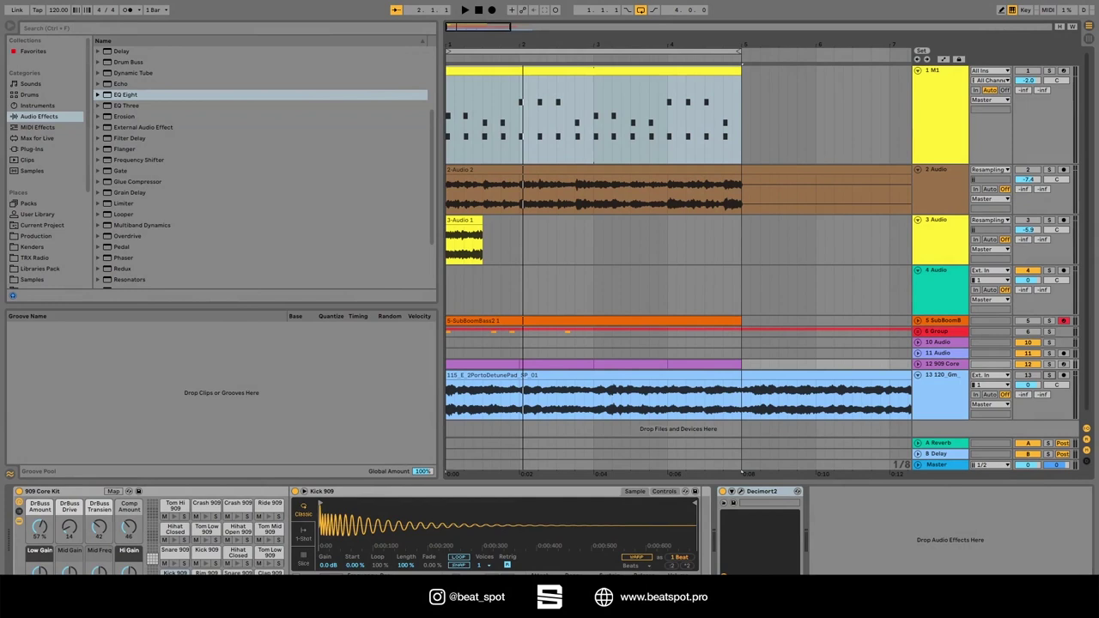
# Step: Leave the sample-rate reference image and return to the Ableton session with M1 and Decimort2
pyautogui.hotkey('alt', 'Tab')
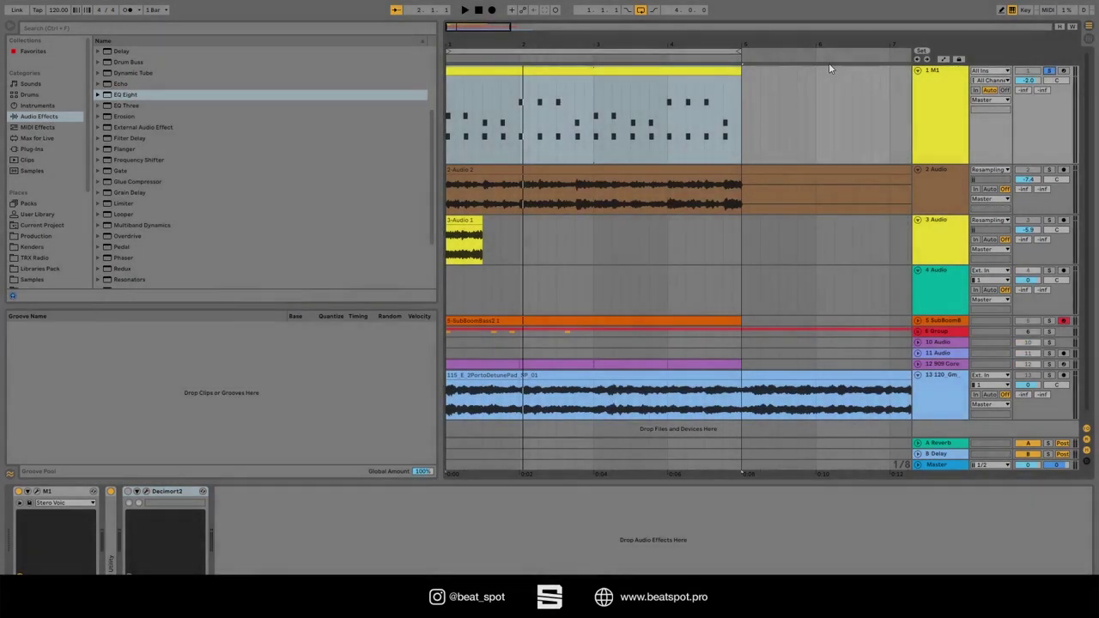
pyautogui.press('space')
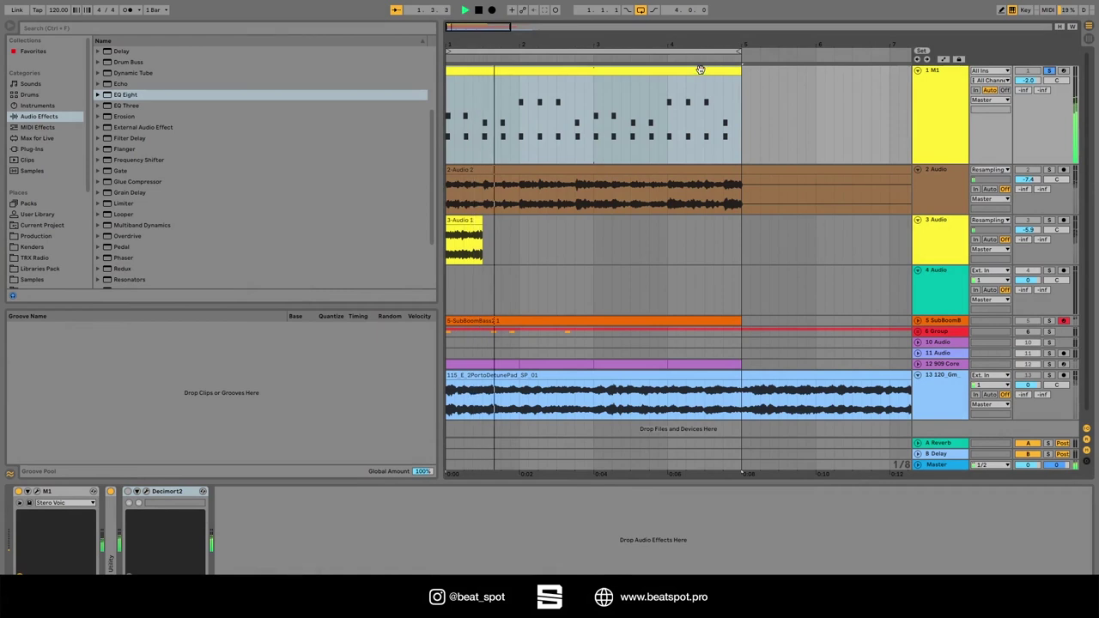
pyautogui.click(968, 106)
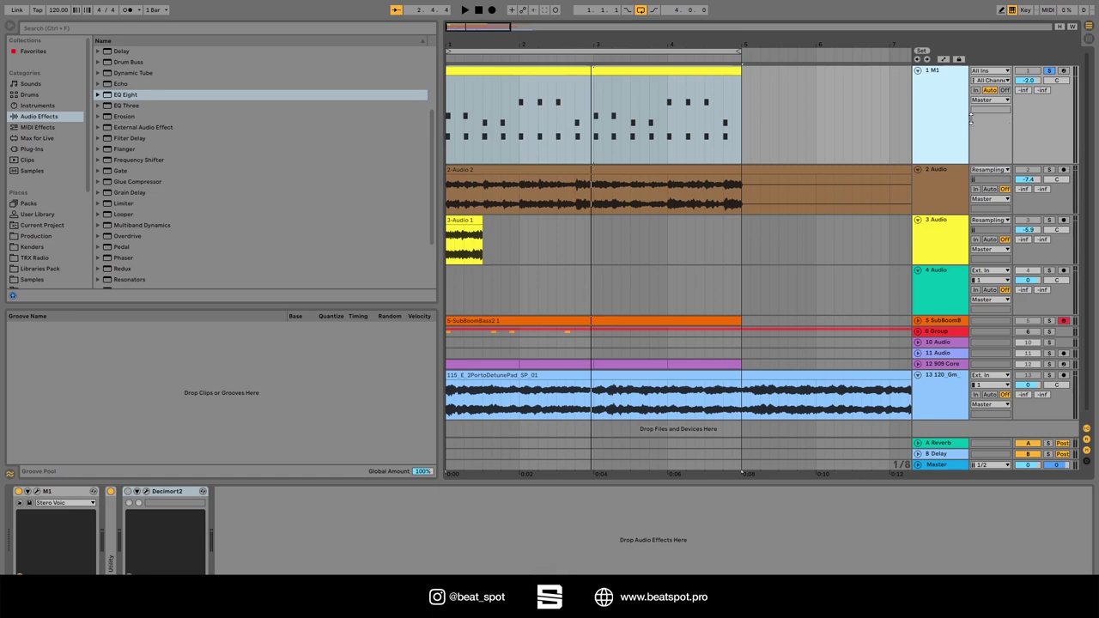
# Step: Add an armed audio track with Resampling input and record the drum loop from the start
pyautogui.hotkey('ctrl', 't')
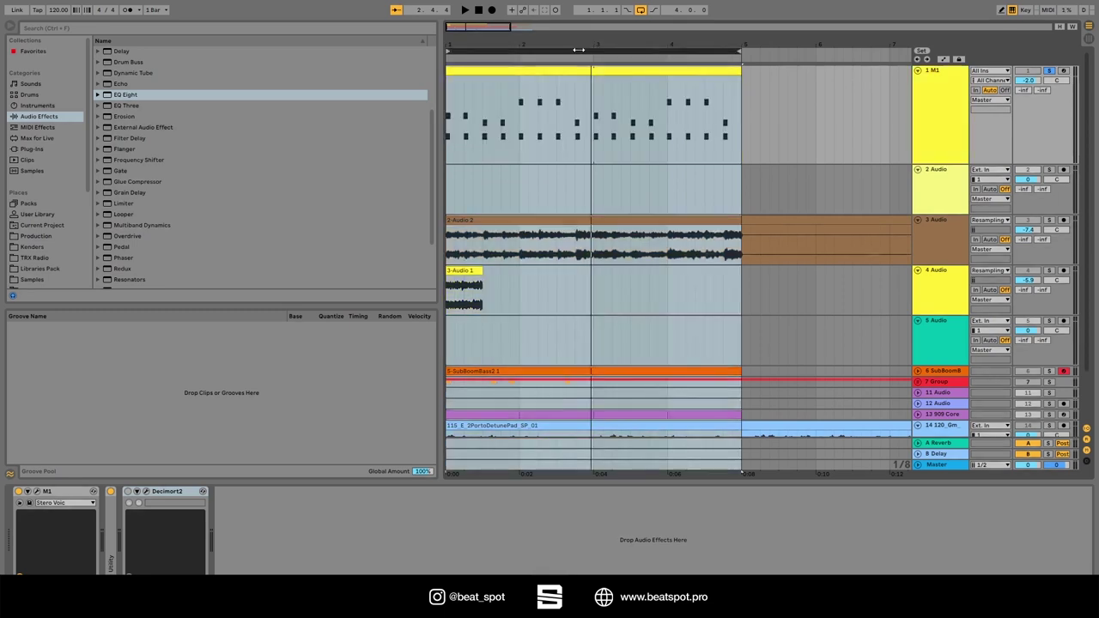
pyautogui.click(824, 343)
pyautogui.click(1064, 169)
pyautogui.click(990, 169)
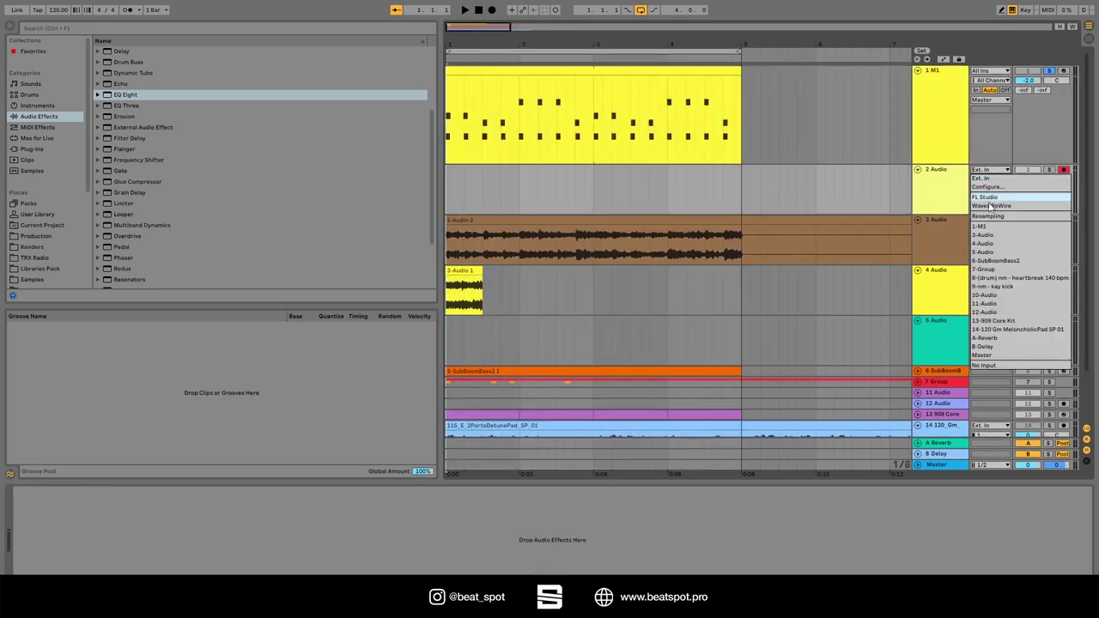
pyautogui.click(967, 163)
pyautogui.click(953, 120)
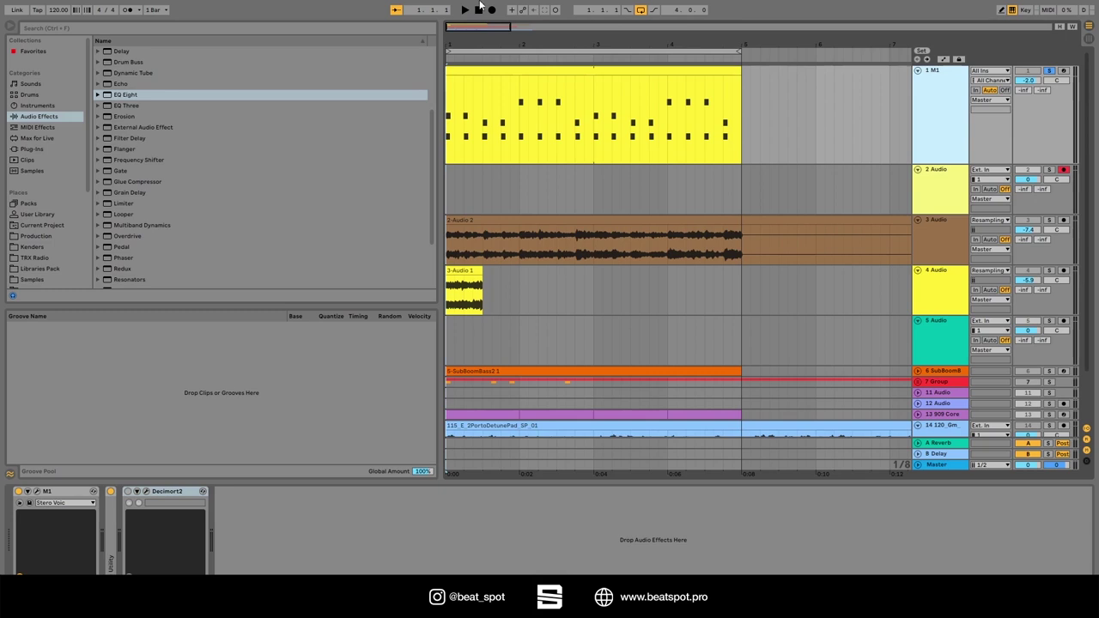
pyautogui.click(491, 10)
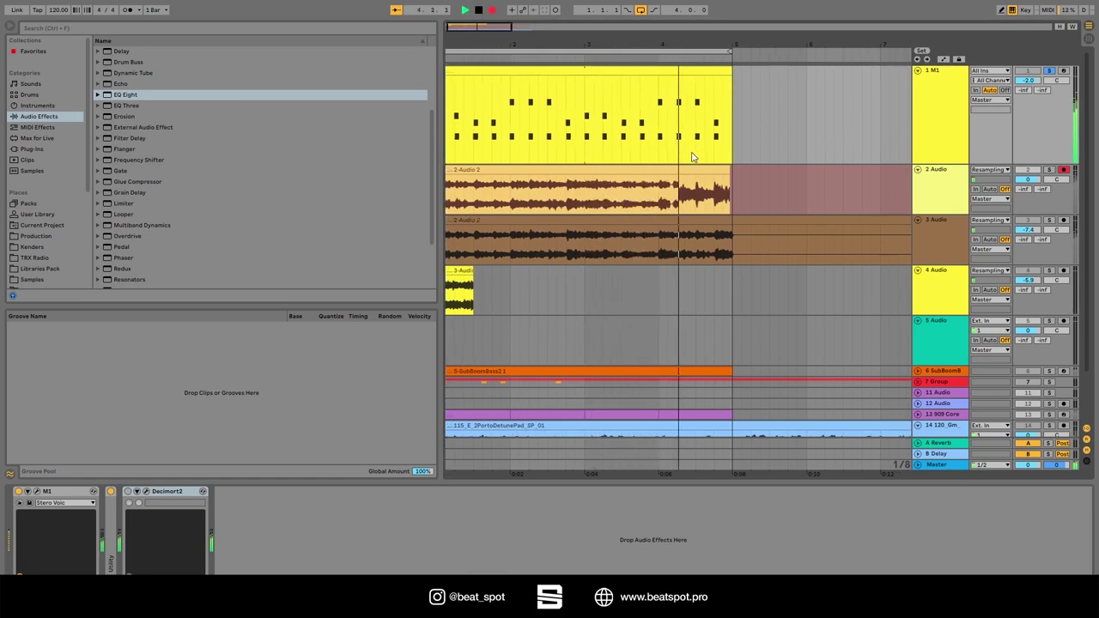
# Step: Stop recording, turn Warp off on the new clip, and try Transpose 12 st before resetting to 0 st
pyautogui.press('space')
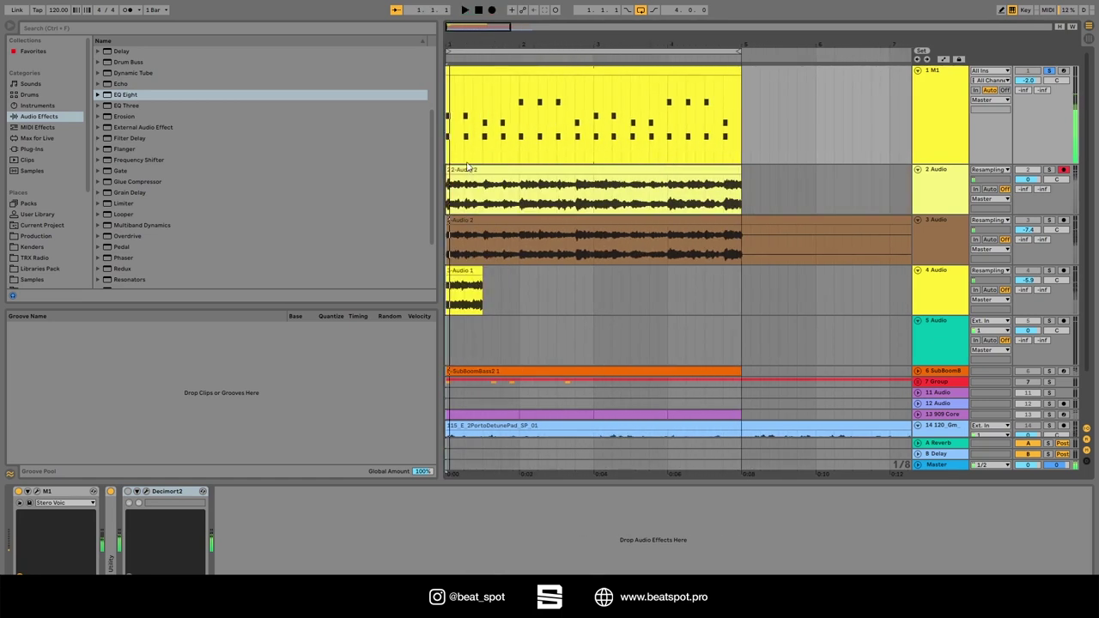
pyautogui.hotkey('shift', 'Tab')
pyautogui.click(127, 461)
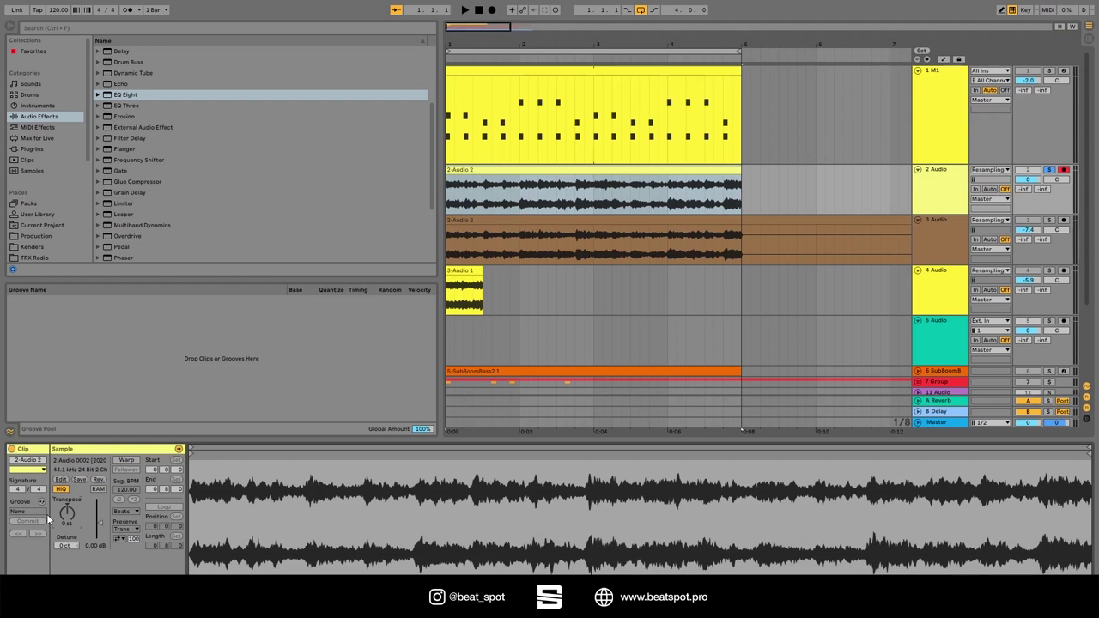
pyautogui.write('12')
pyautogui.press('Return')
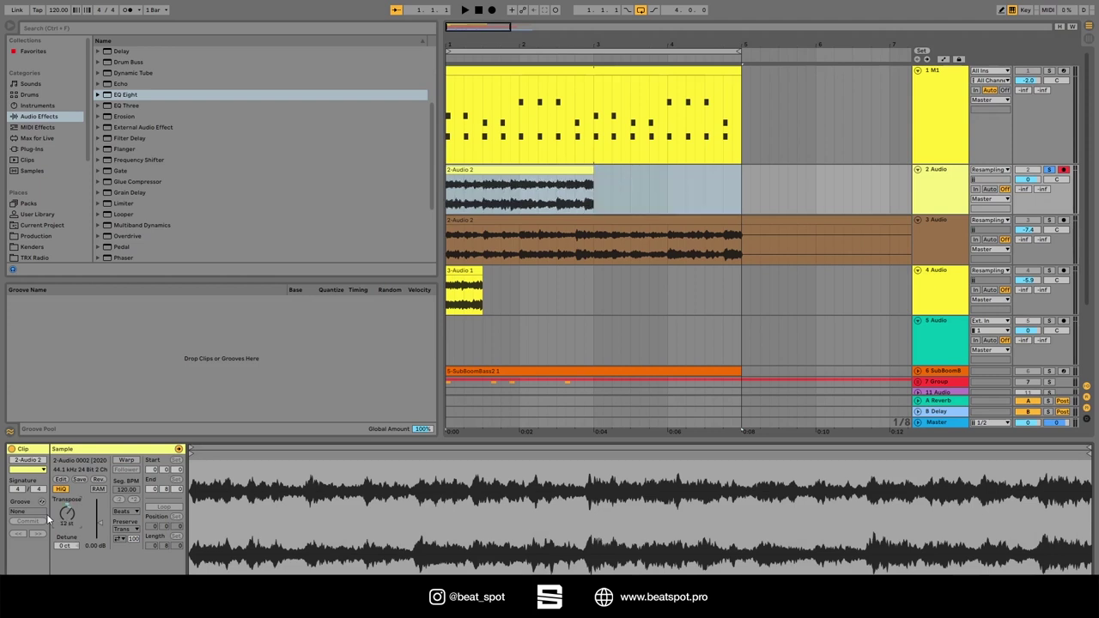
pyautogui.write('0')
pyautogui.press('Return')
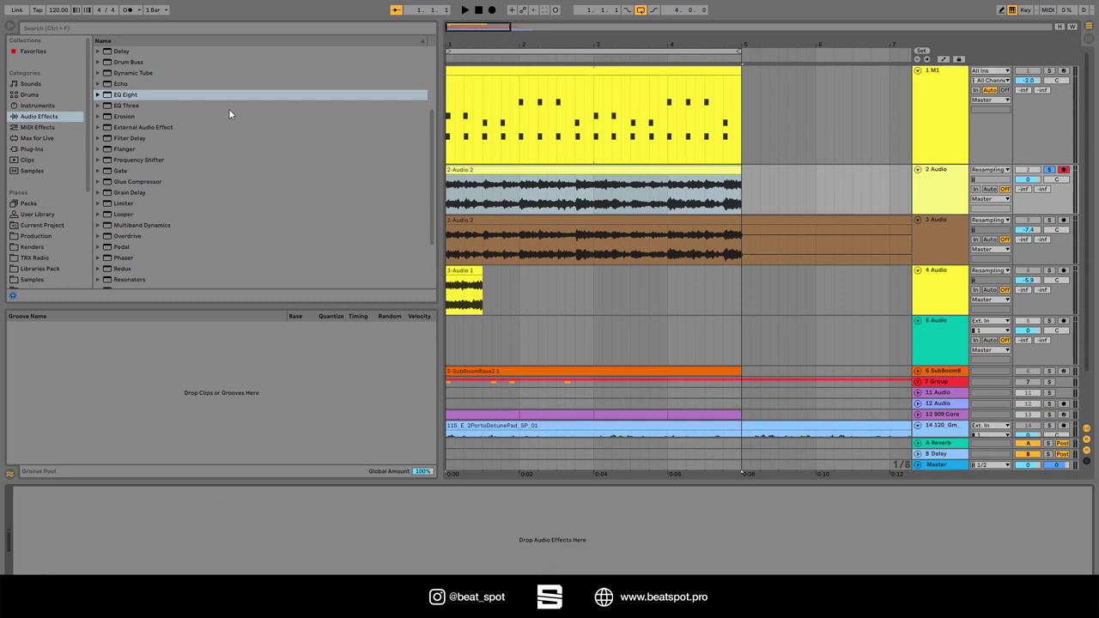
# Step: Load Ozone 9 onto the resampled drum track and remove its Maximizer module
pyautogui.scroll(-3, 215, 161)
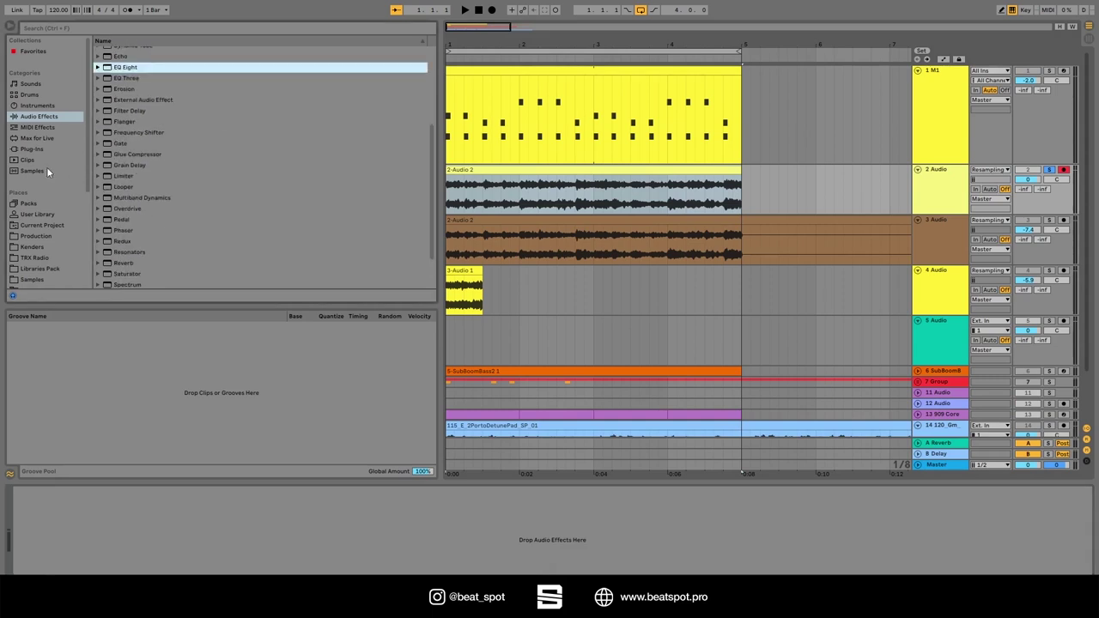
pyautogui.click(32, 149)
pyautogui.doubleClick(145, 94)
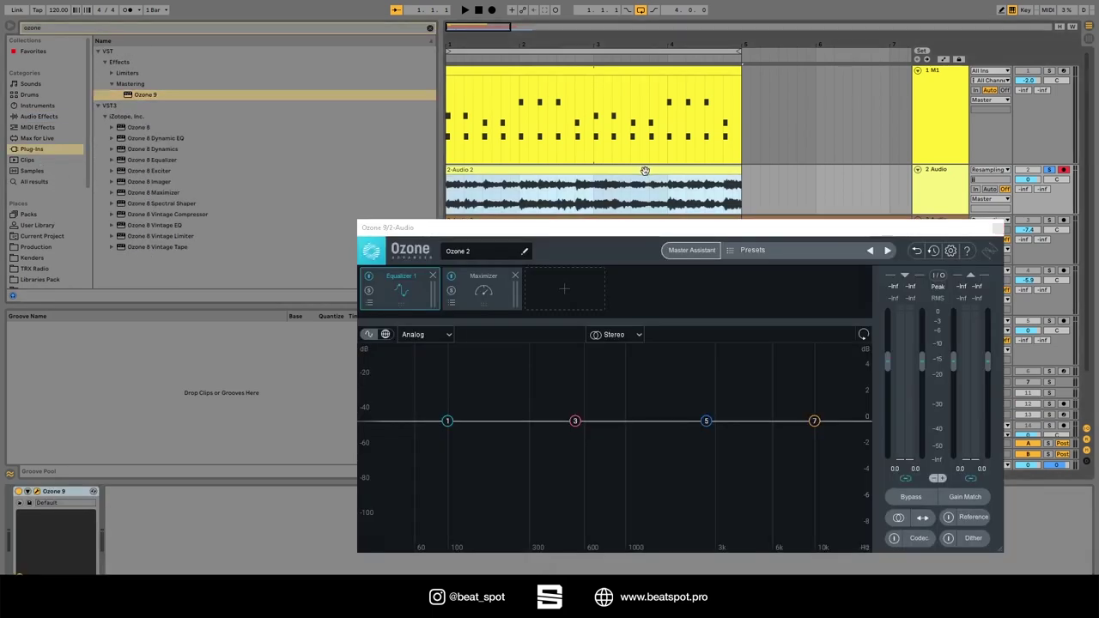
pyautogui.click(645, 170)
pyautogui.click(515, 275)
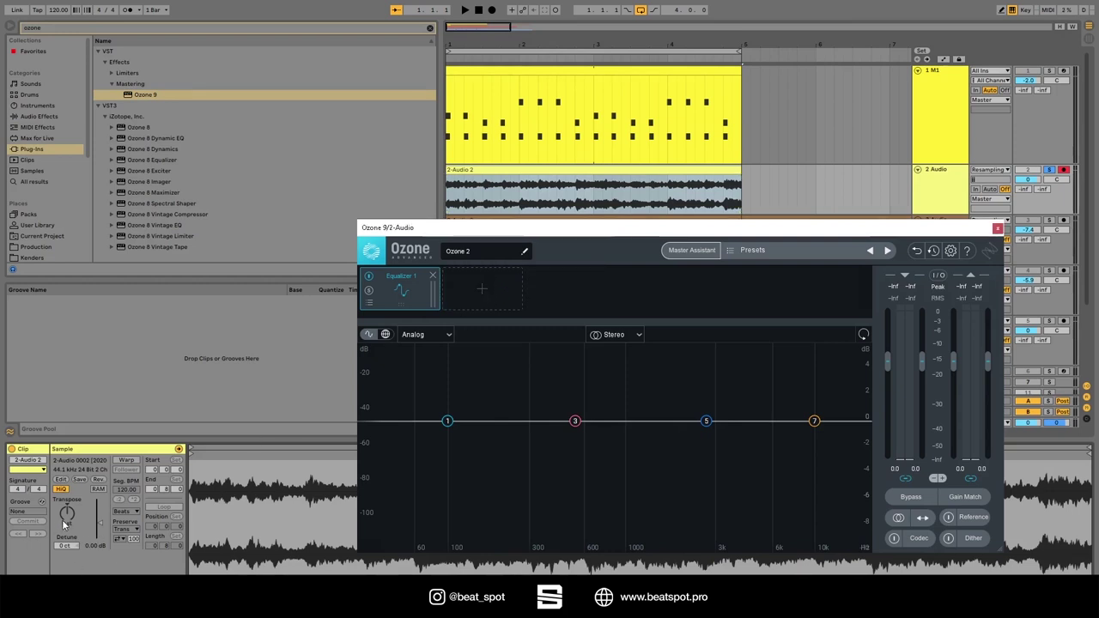
# Step: Transpose the resampled drum clip up 43 semitones and audition the sped-up fragment
pyautogui.press('space')
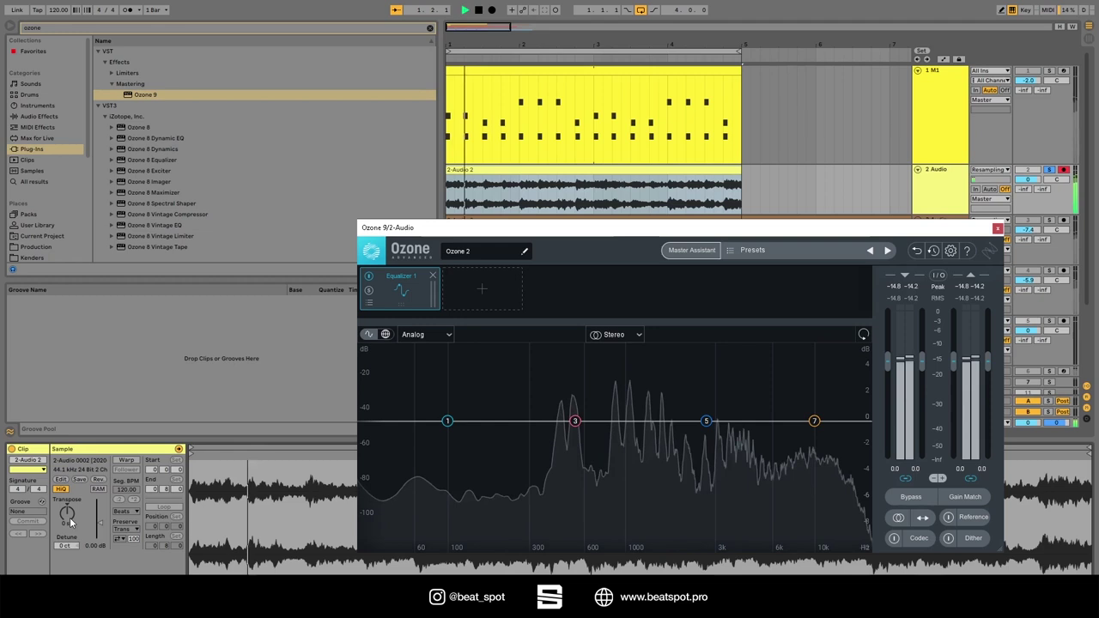
pyautogui.moveTo(72, 522); pyautogui.dragTo(72, 498)
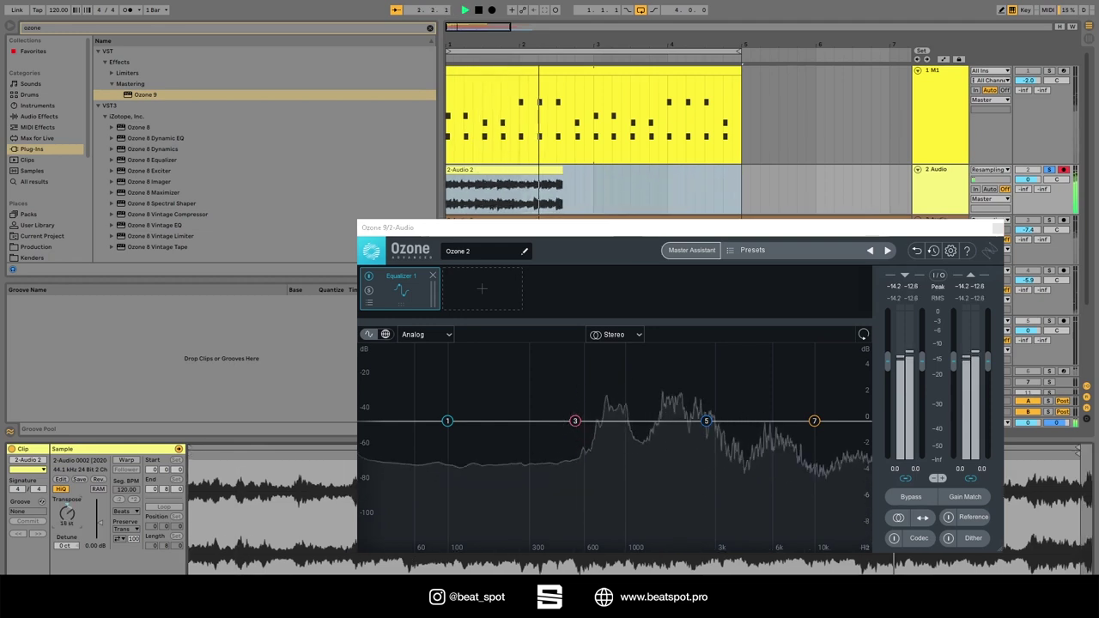
pyautogui.press('space')
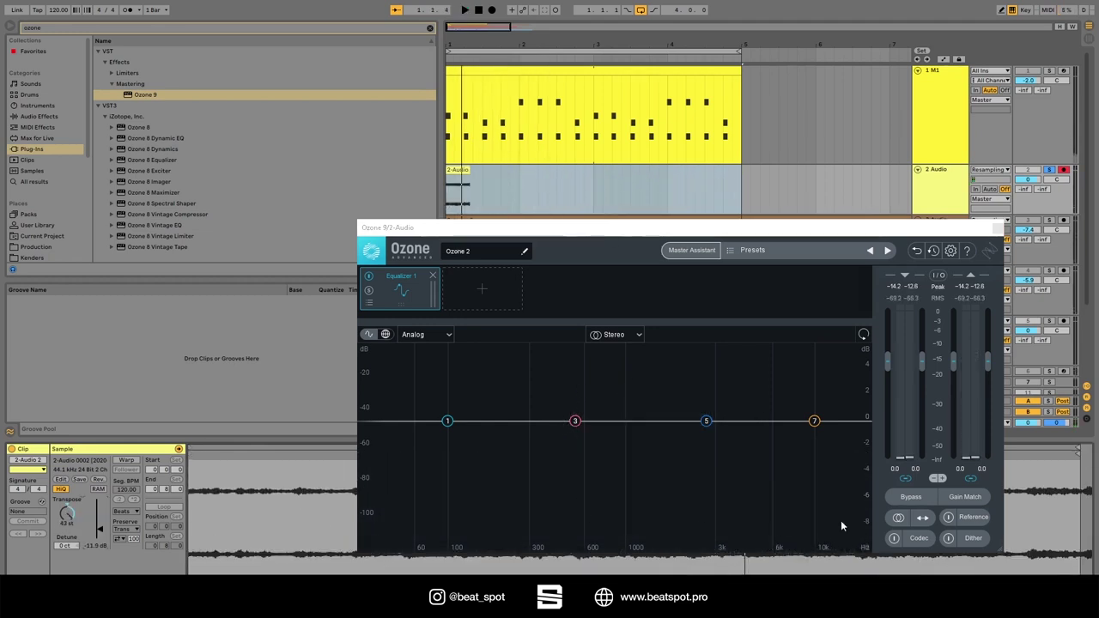
pyautogui.click(1037, 494)
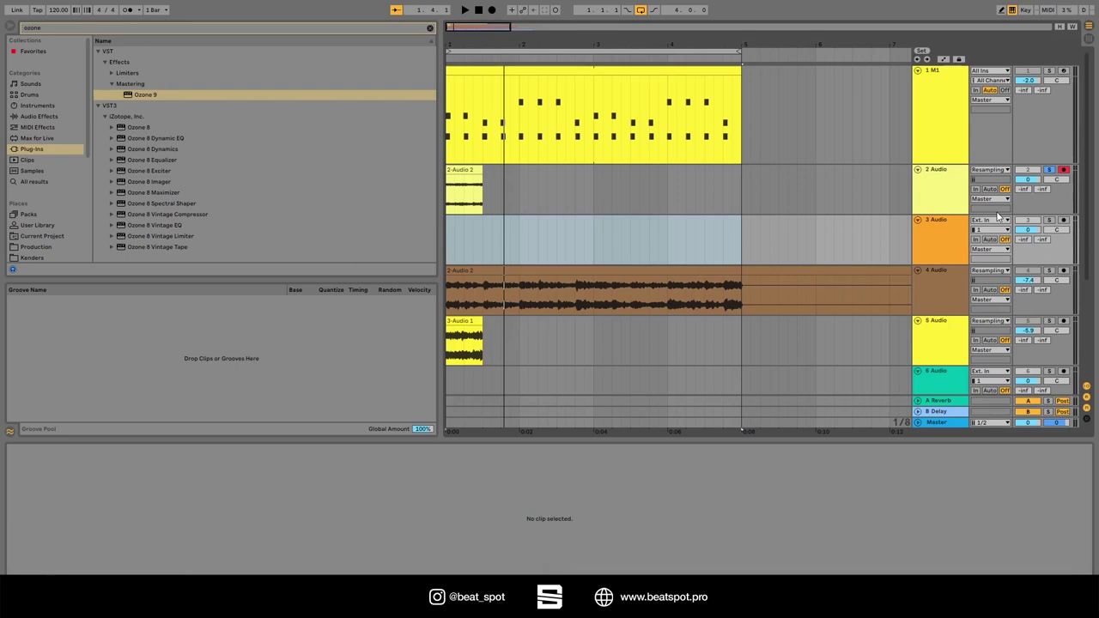
# Step: Set track 3 to Resampling input, arm it, and record the sped-up drums
pyautogui.click(999, 221)
pyautogui.click(999, 221)
pyautogui.click(997, 258)
pyautogui.click(1063, 220)
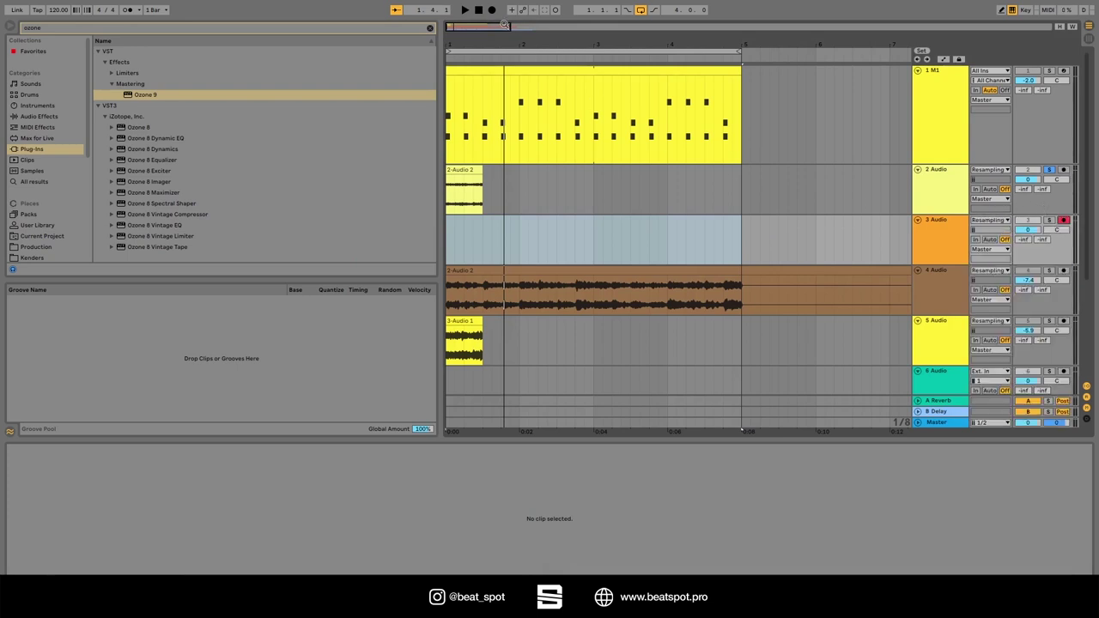
pyautogui.click(492, 10)
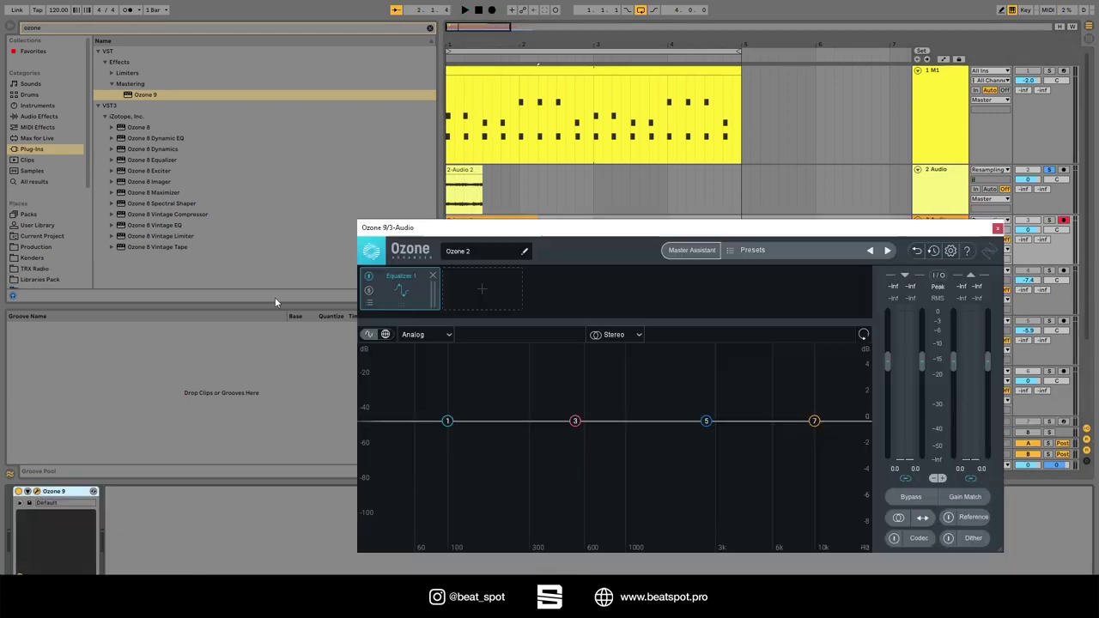
pyautogui.moveTo(440, 233); pyautogui.dragTo(720, 76)
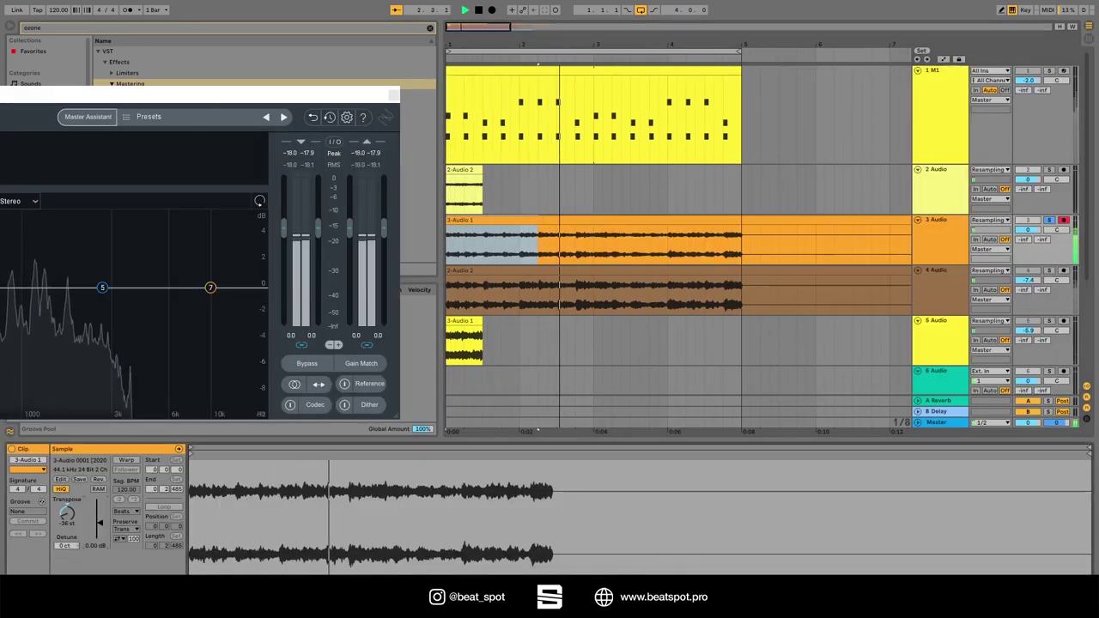
# Step: Lower the new clip's gain to -2.79 dB, pitch it down 36 semitones, and solo track 3
pyautogui.moveTo(98, 521); pyautogui.dragTo(94, 530)
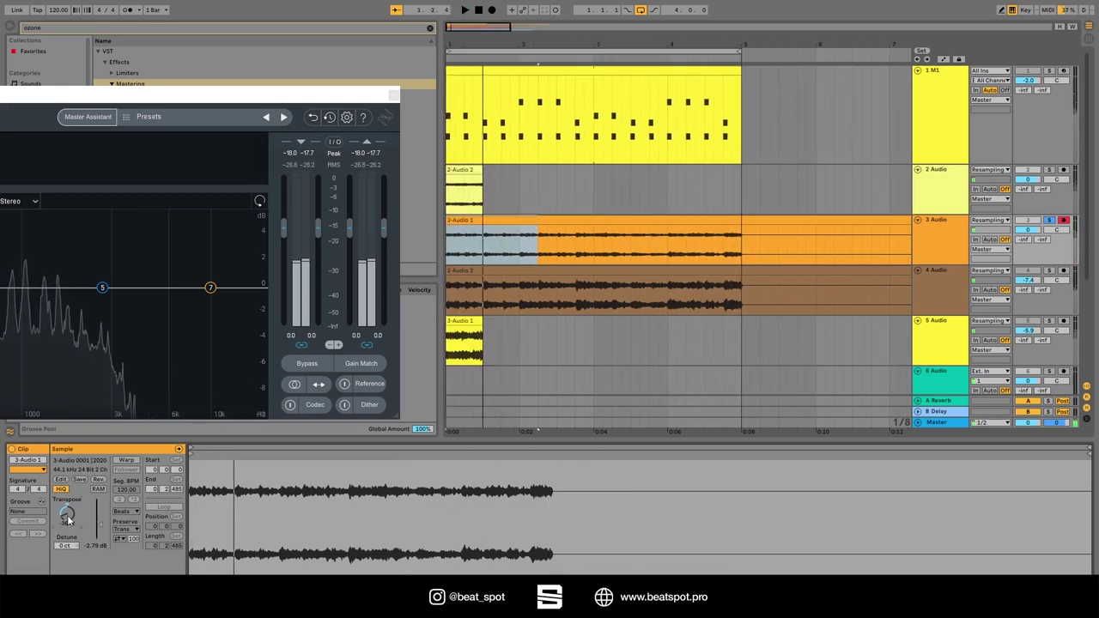
pyautogui.moveTo(68, 518); pyautogui.dragTo(69, 558)
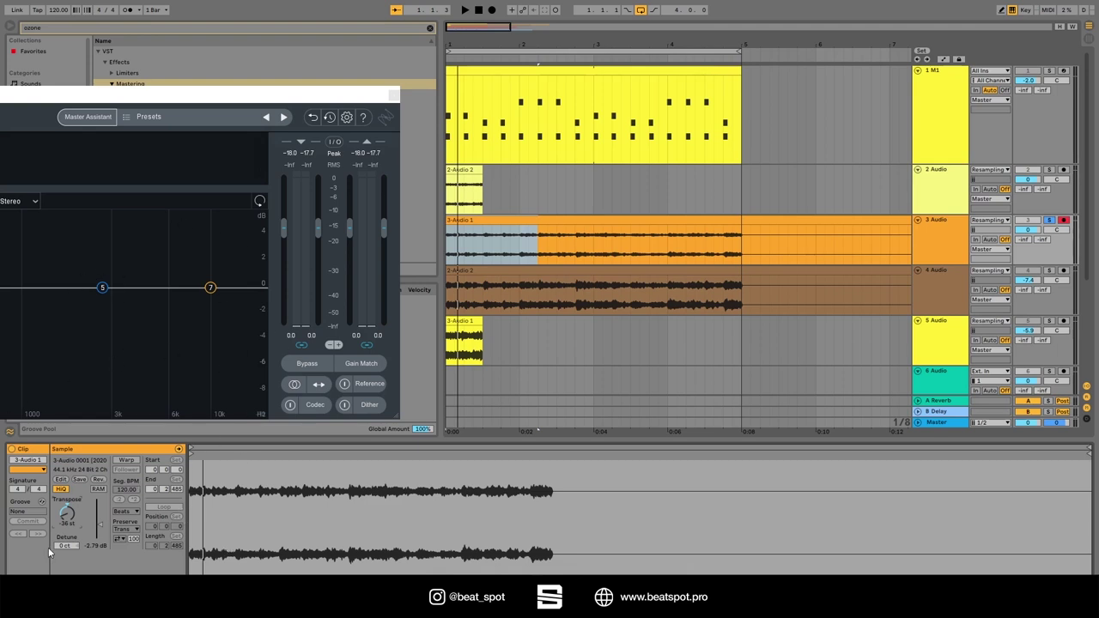
pyautogui.hotkey('ctrl', 'alt', 'p')
pyautogui.press('space')
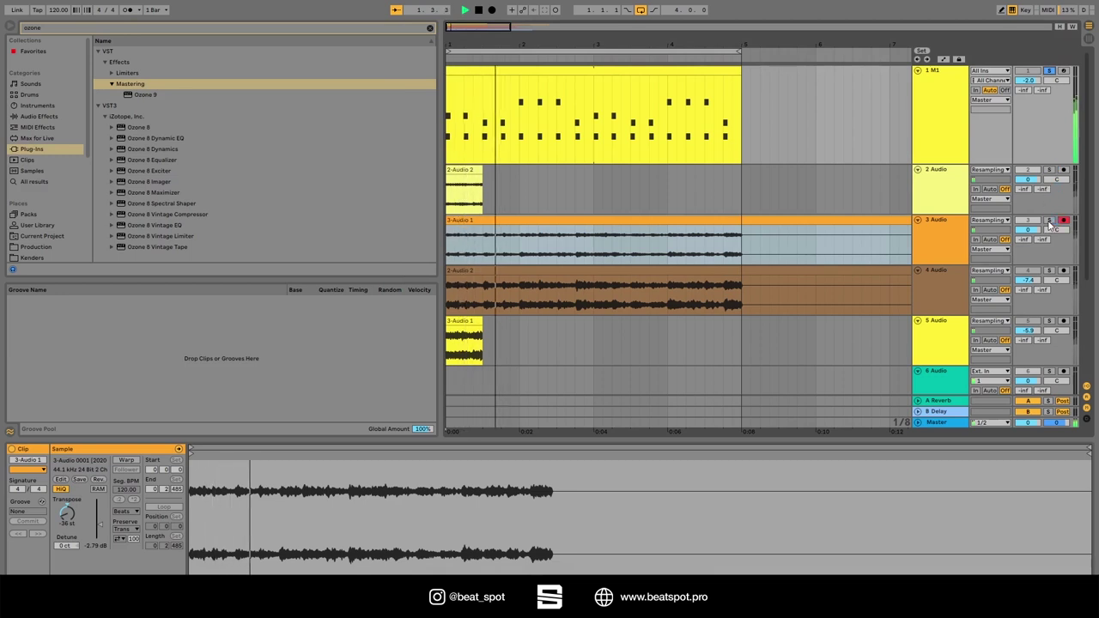
pyautogui.click(1049, 220)
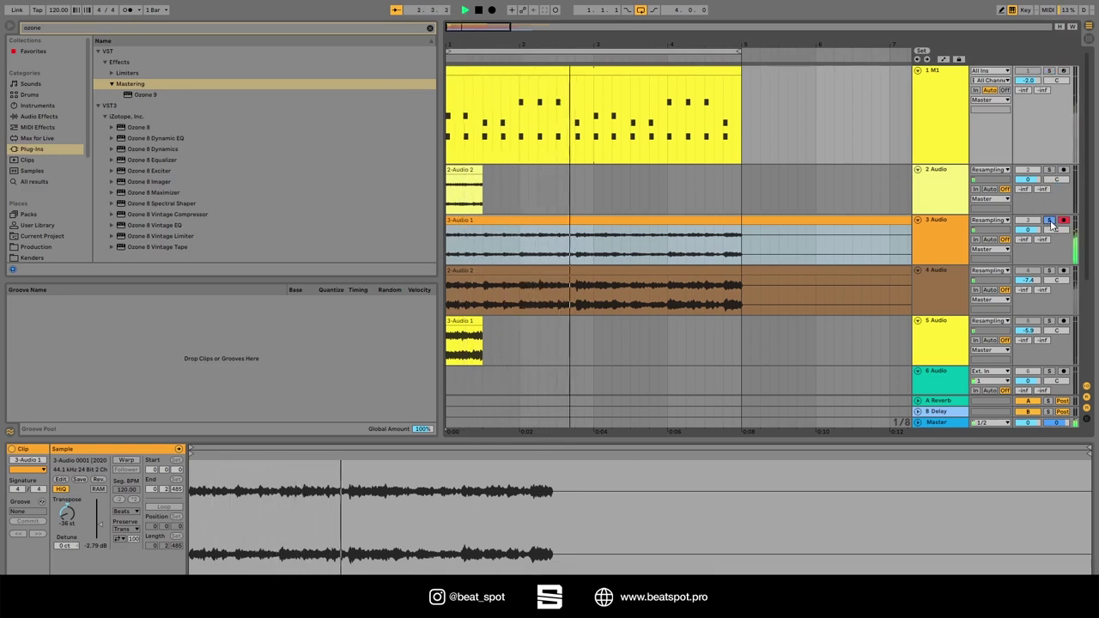
# Step: Close Ozone 9 on track 3 and browse audio effects to load EQ Eight and soothe2
pyautogui.click(940, 238)
pyautogui.hotkey('ctrl', 'alt', 'p')
pyautogui.press('space')
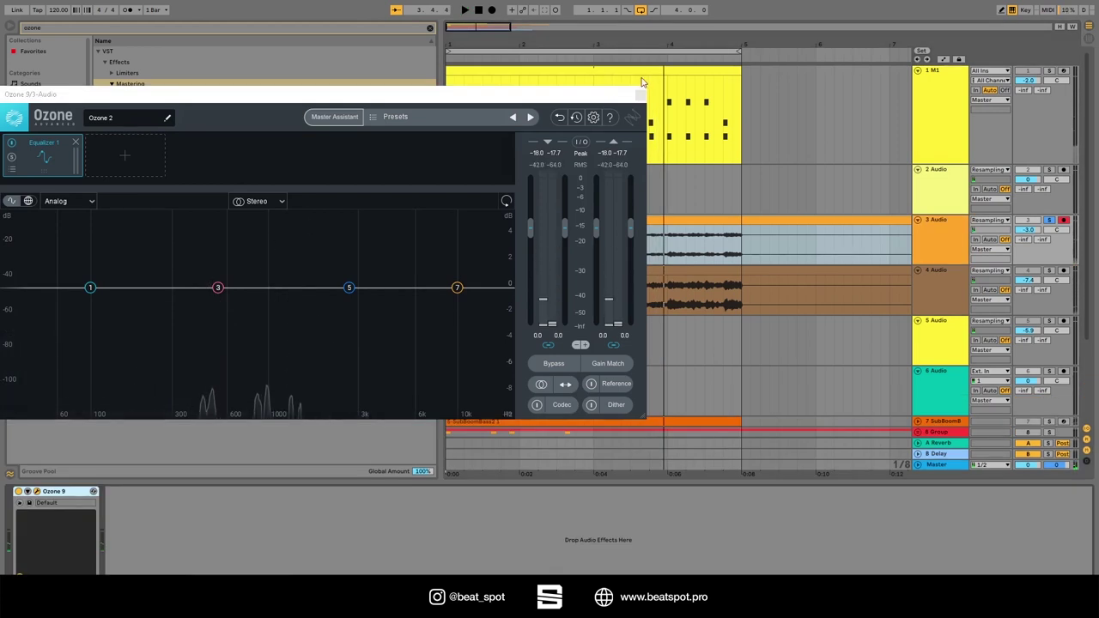
pyautogui.click(4, 94)
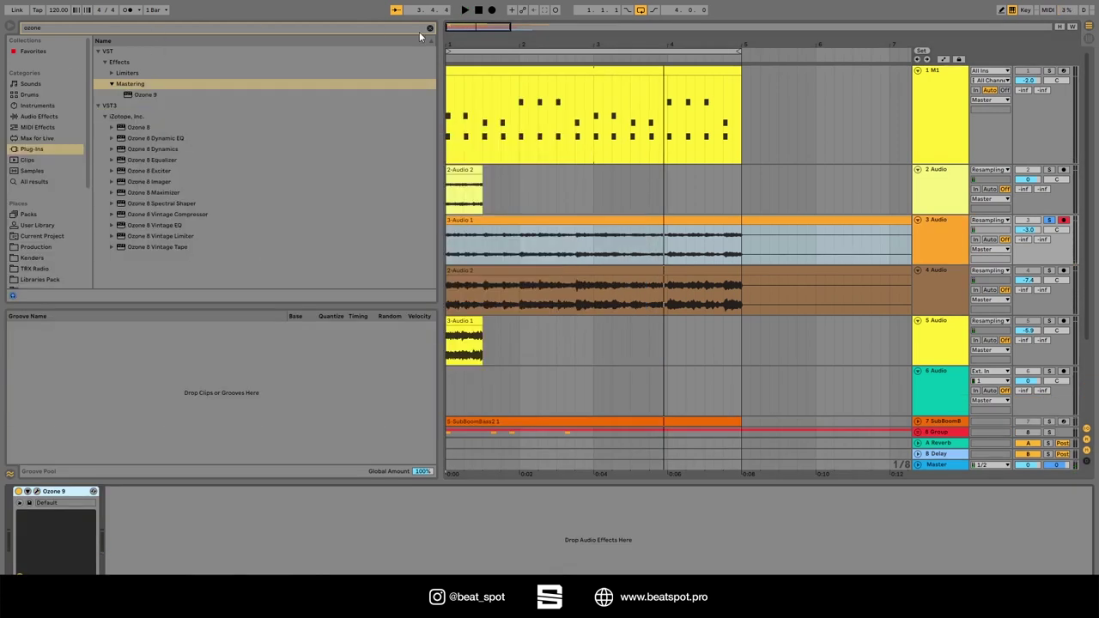
pyautogui.click(430, 28)
pyautogui.click(48, 118)
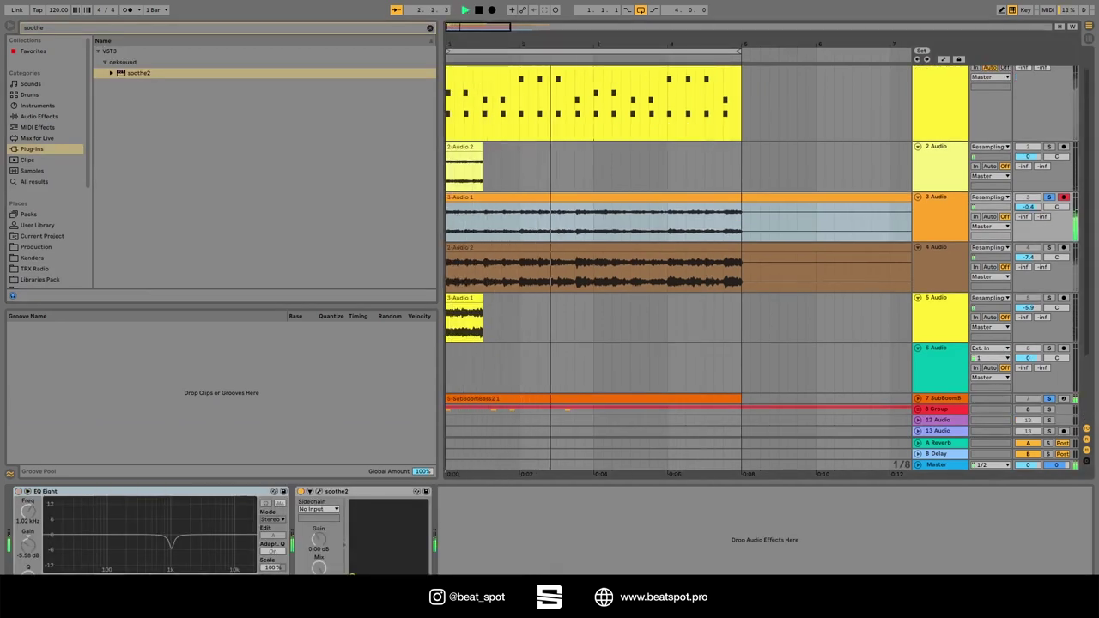
# Step: Raise track 3's volume to -0.4 dB and compare it against the soloed M1 drum track
pyautogui.moveTo(1039, 216); pyautogui.dragTo(1042, 208)
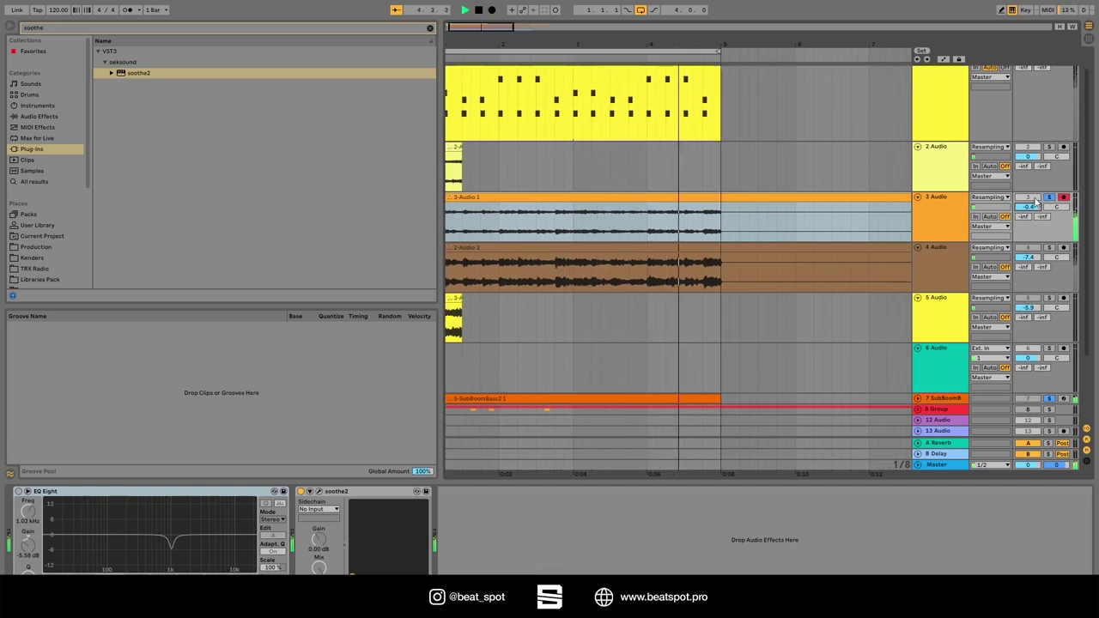
pyautogui.scroll(1, 1061, 225)
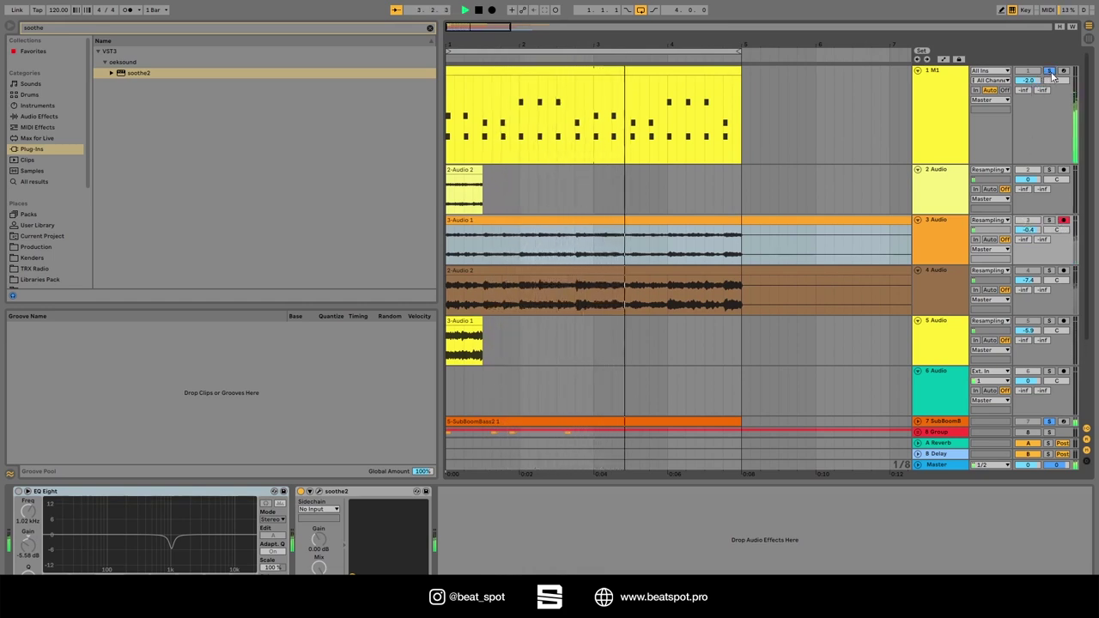
pyautogui.press('space')
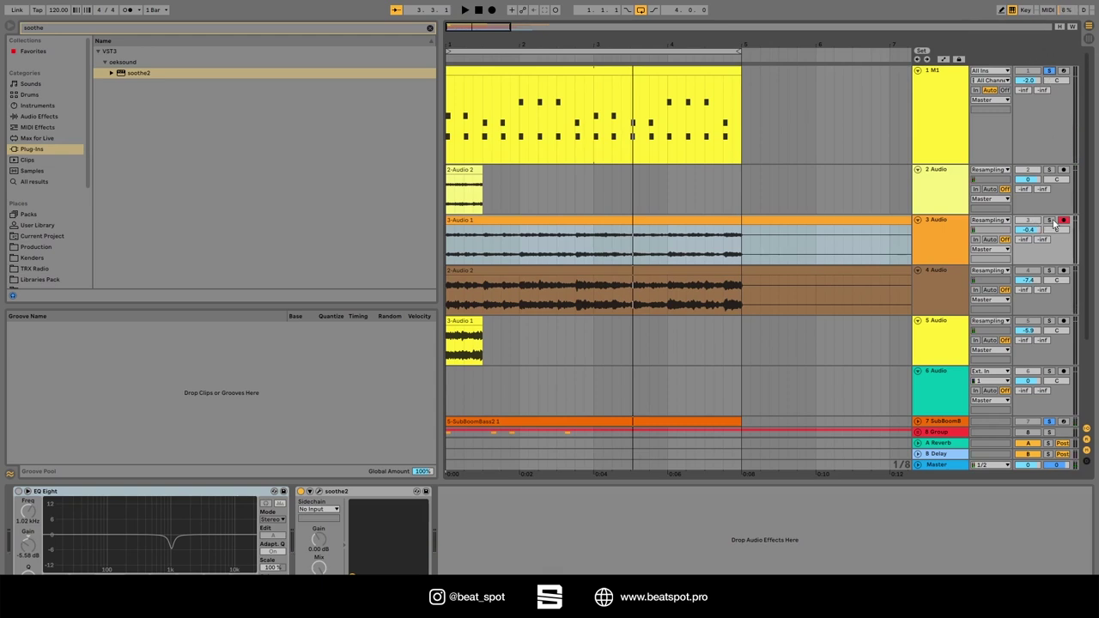
pyautogui.press('space')
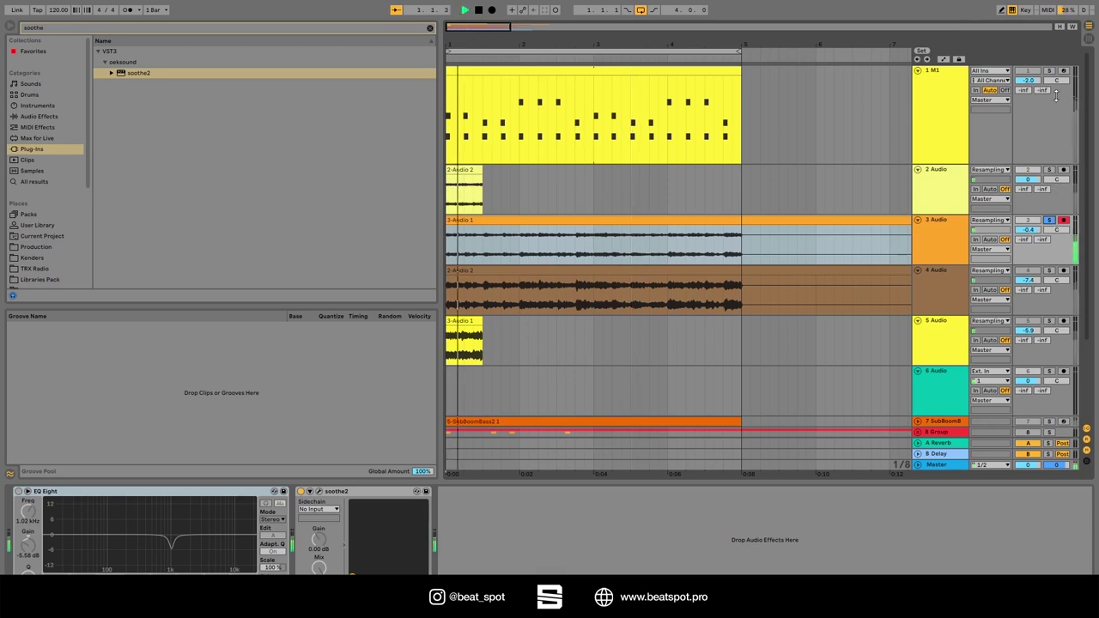
pyautogui.click(1049, 71)
pyautogui.press('space')
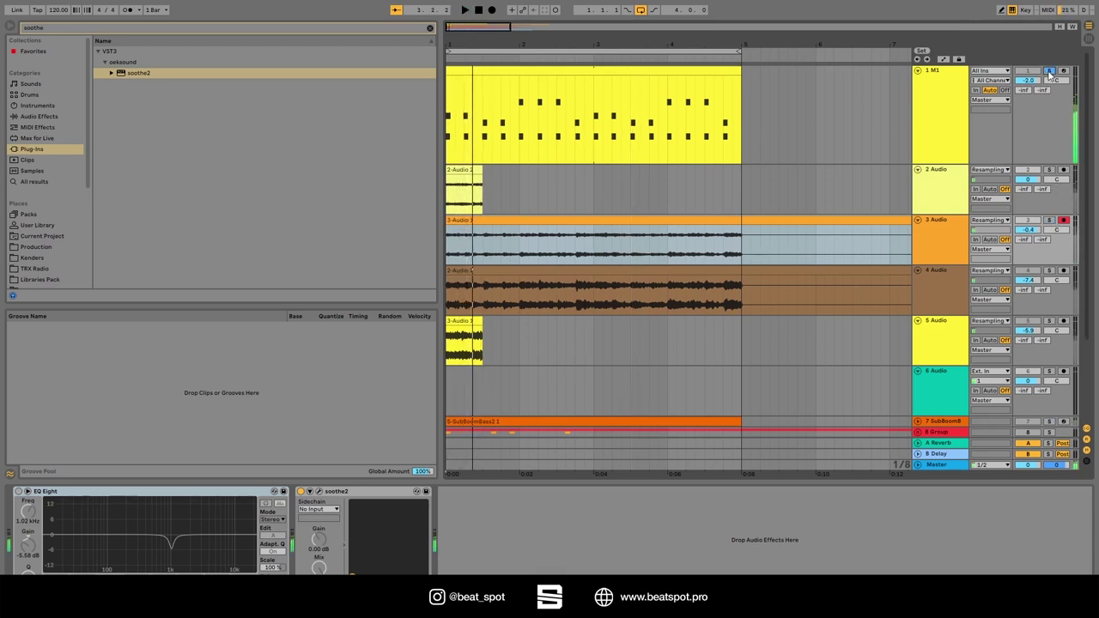
pyautogui.click(1049, 70)
# Step: Dismiss track 3's soothe2 options and select the M1 drum track to bring up its Decimort2
pyautogui.click(335, 492)
pyautogui.rightClick(335, 492)
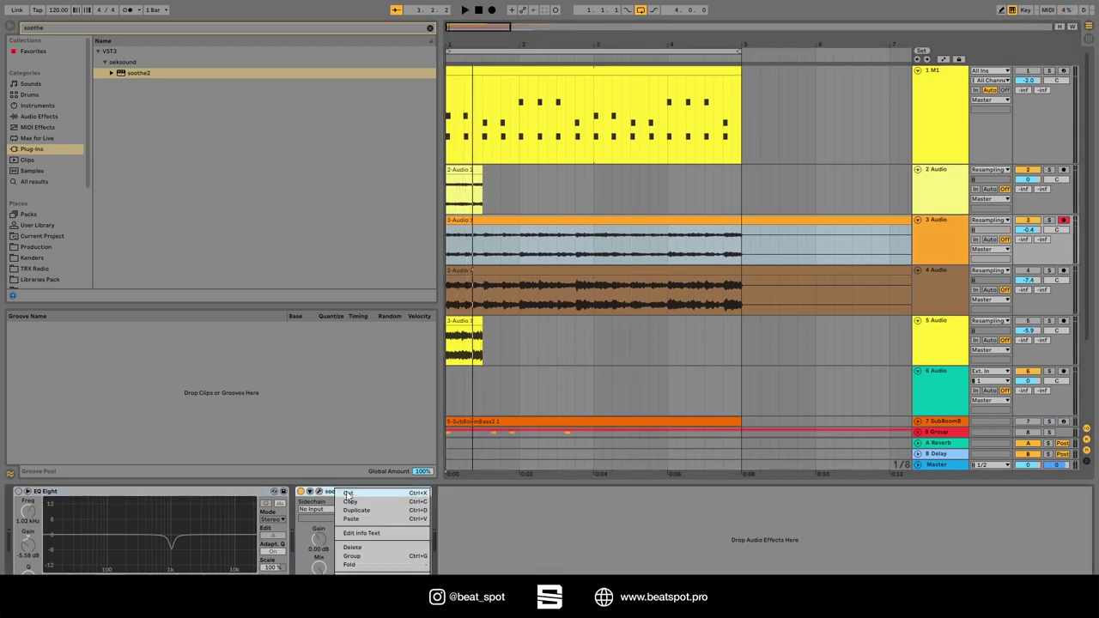
pyautogui.click(326, 495)
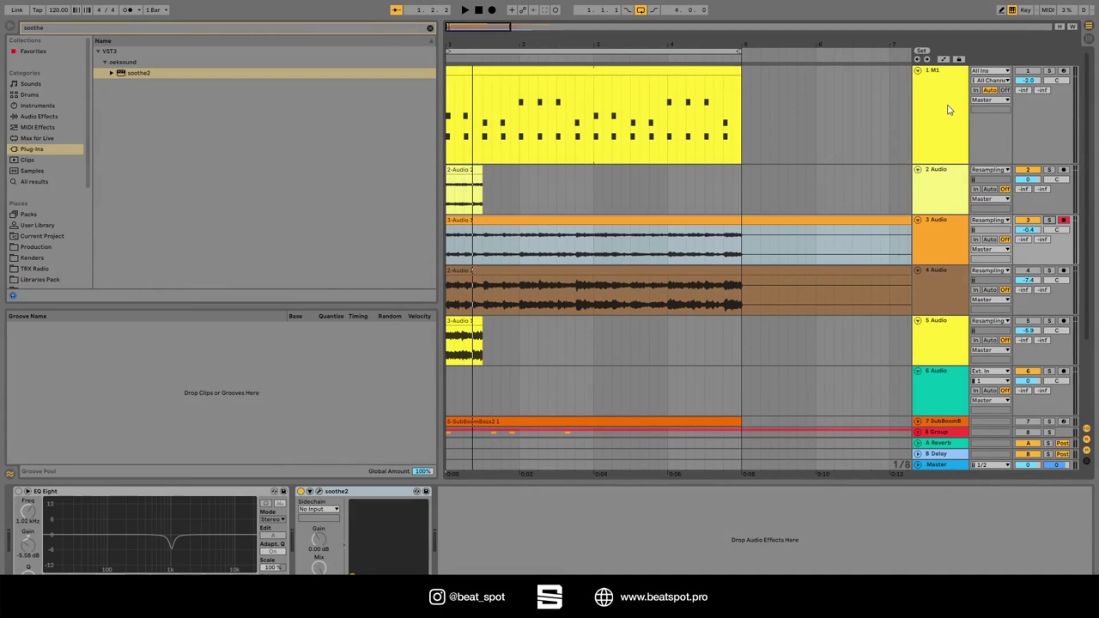
pyautogui.click(949, 110)
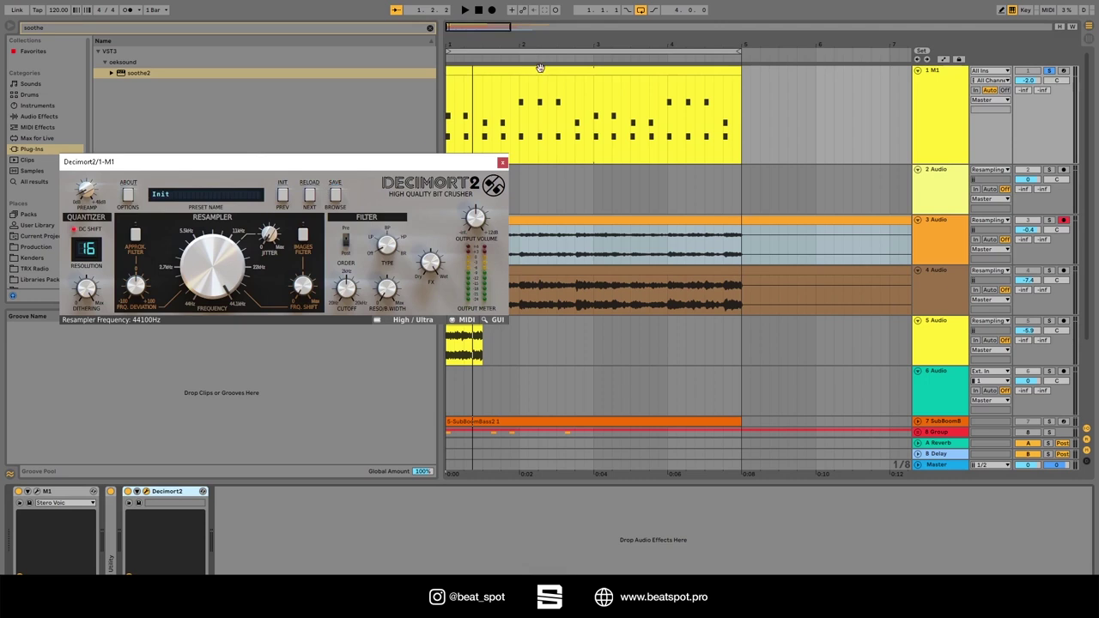
# Step: Enable Decimort2's Approx. Filter, drop the resampler to about 2954 Hz, check quality options, and close it
pyautogui.click(541, 68)
pyautogui.click(481, 8)
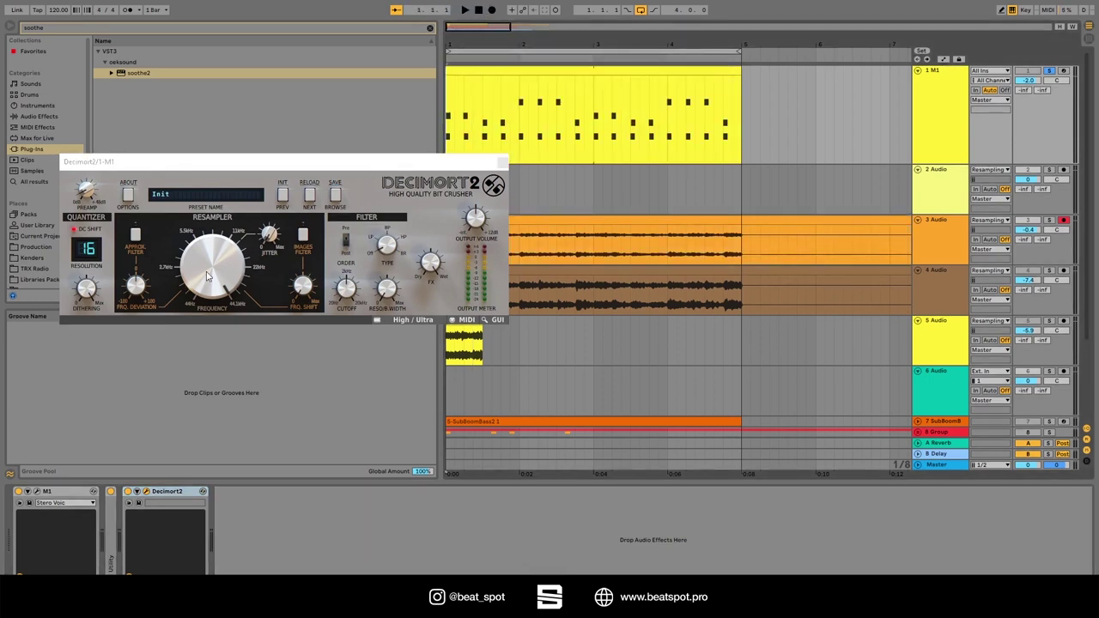
pyautogui.press('space')
pyautogui.click(136, 236)
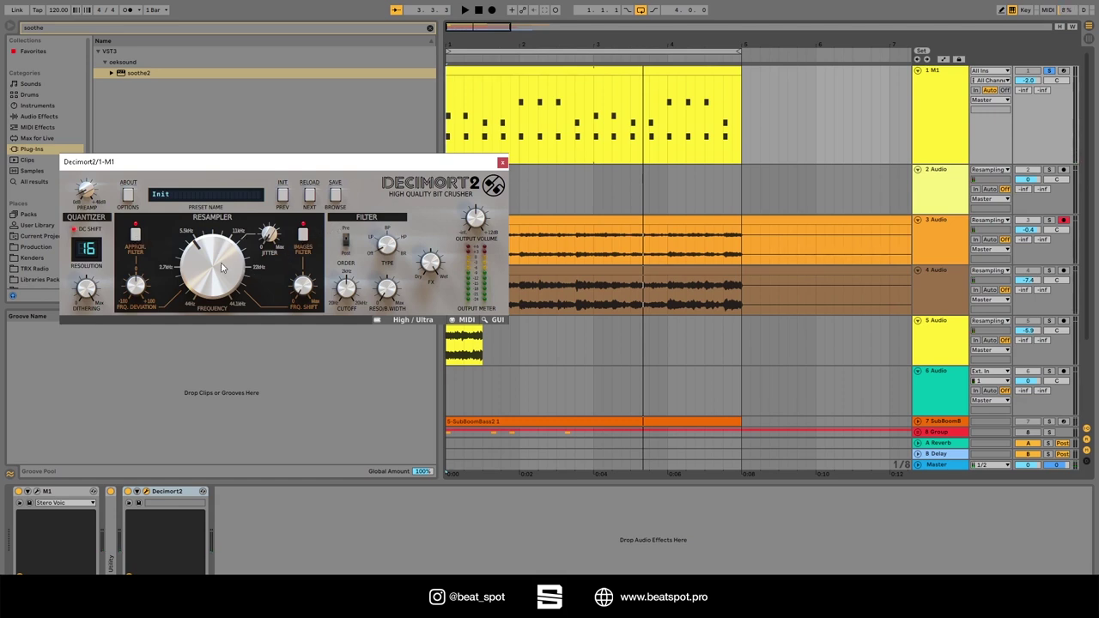
pyautogui.moveTo(205, 266); pyautogui.dragTo(243, 215)
pyautogui.press('space')
pyautogui.click(421, 319)
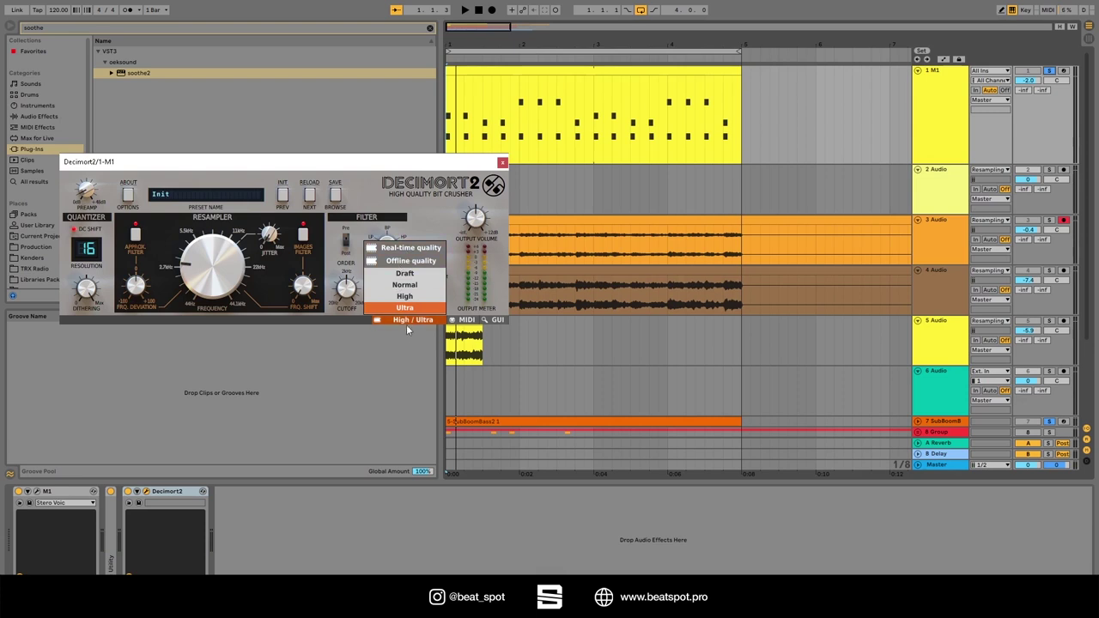
pyautogui.click(405, 249)
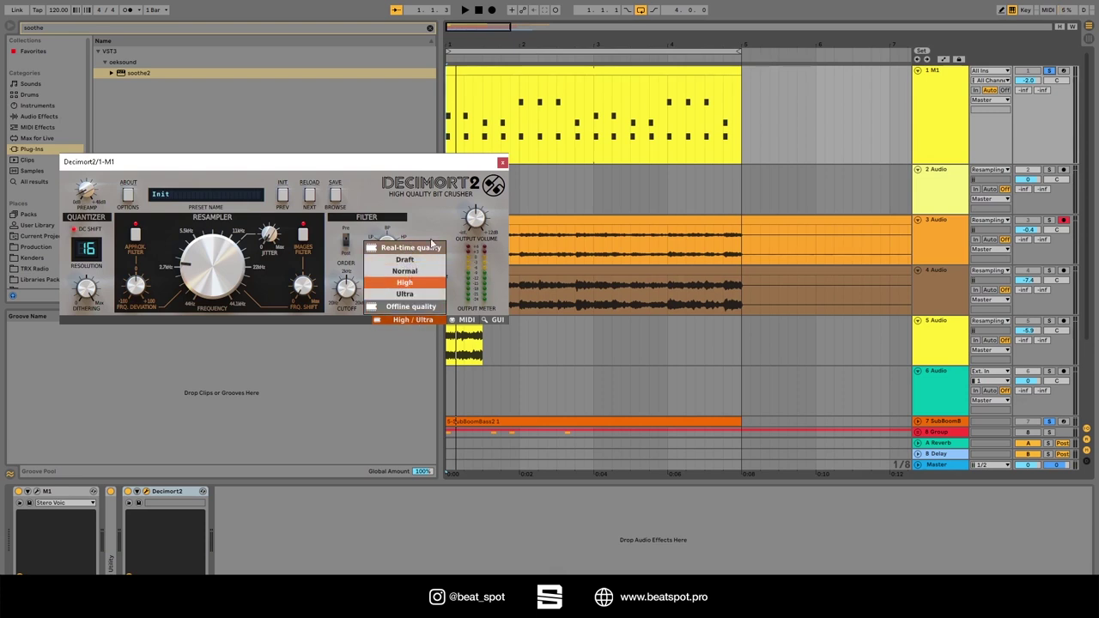
pyautogui.click(503, 162)
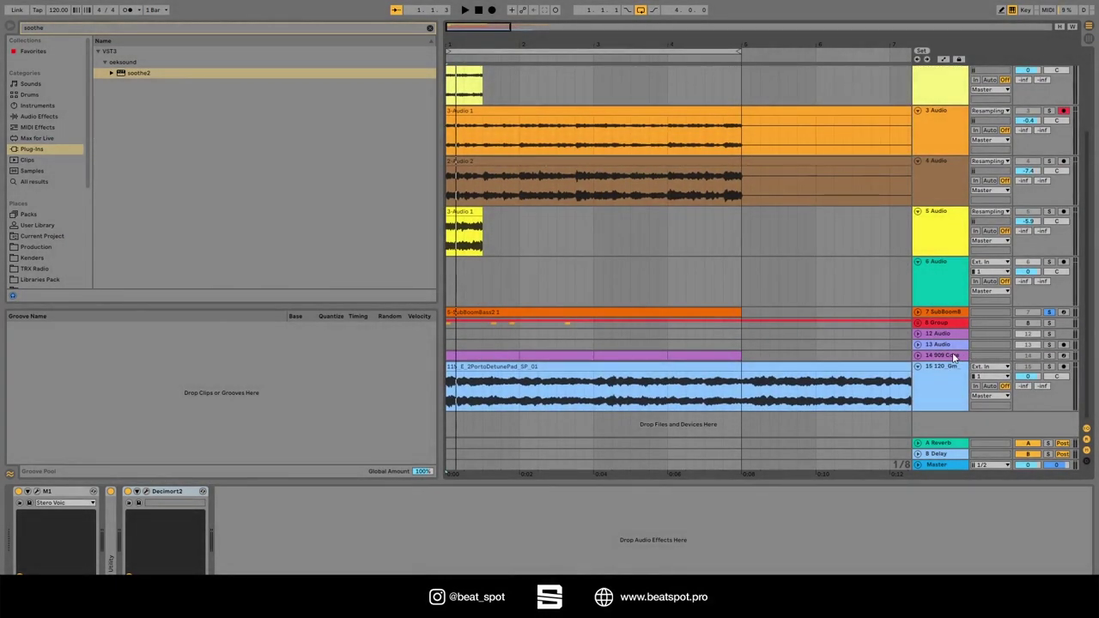
# Step: Switch on Decimort2 for the 909 Core drums, audition them, and open the pad track's Decimort2
pyautogui.click(1013, 355)
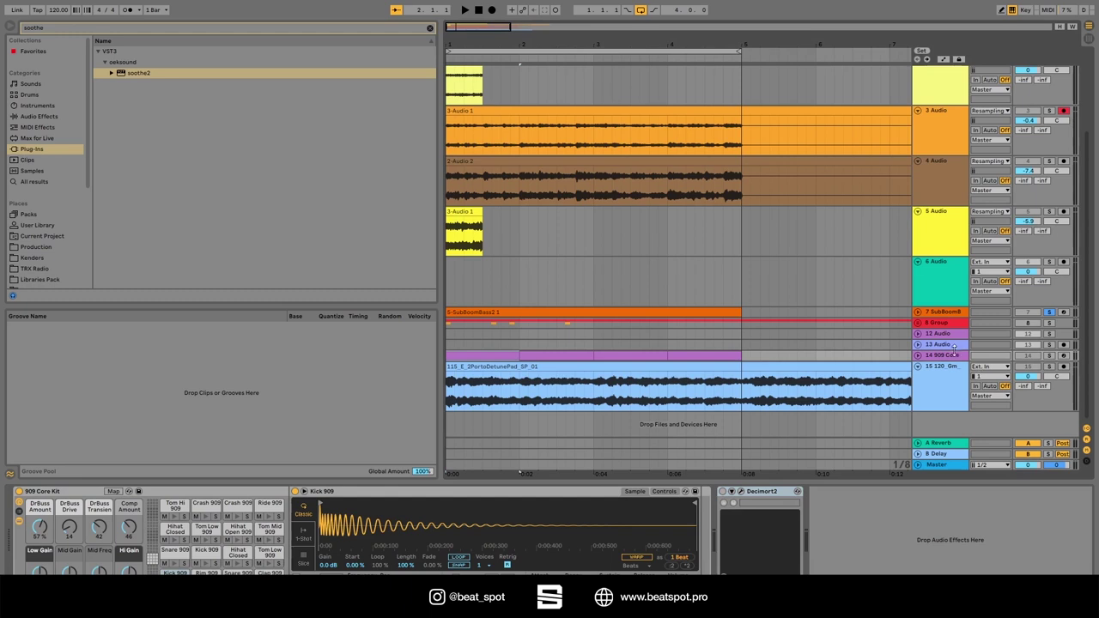
pyautogui.press('space')
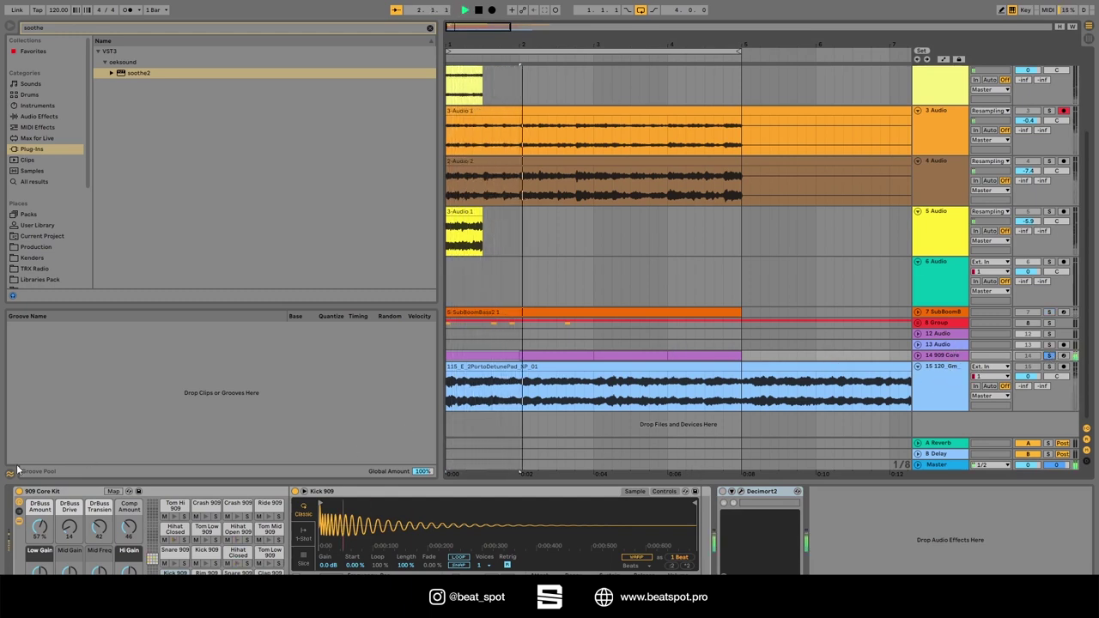
pyautogui.press('space')
pyautogui.click(724, 492)
pyautogui.press('space')
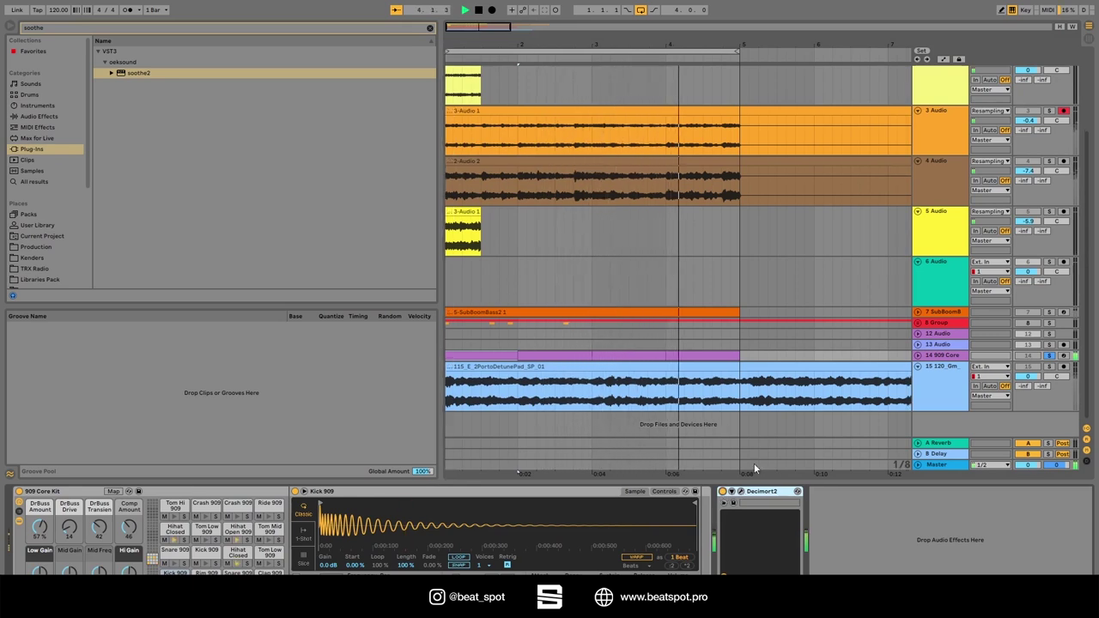
pyautogui.press('space')
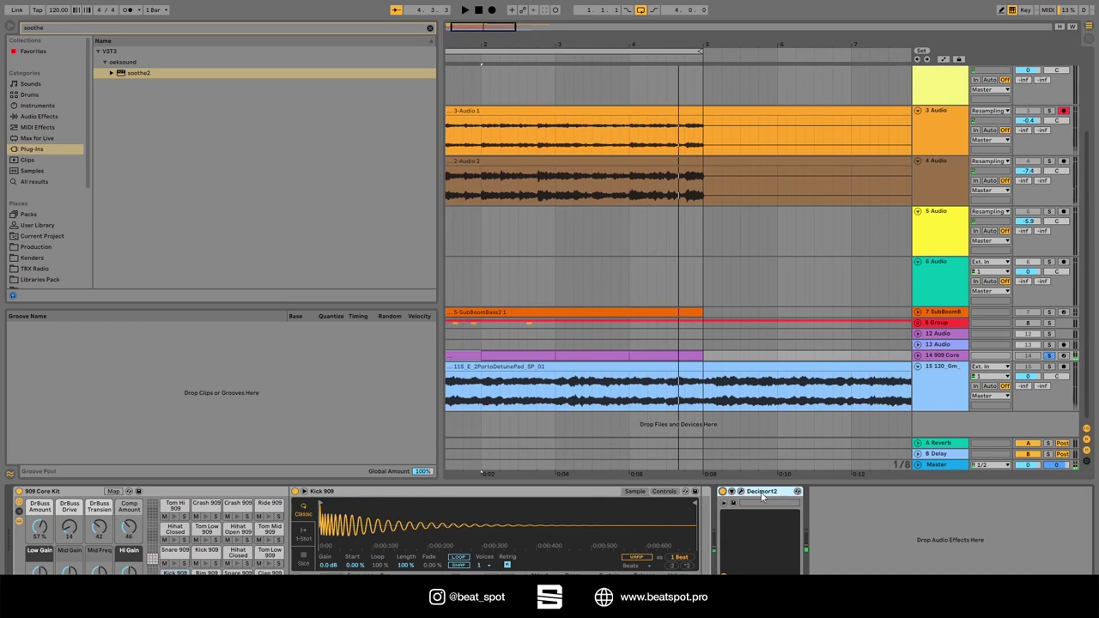
pyautogui.click(37, 493)
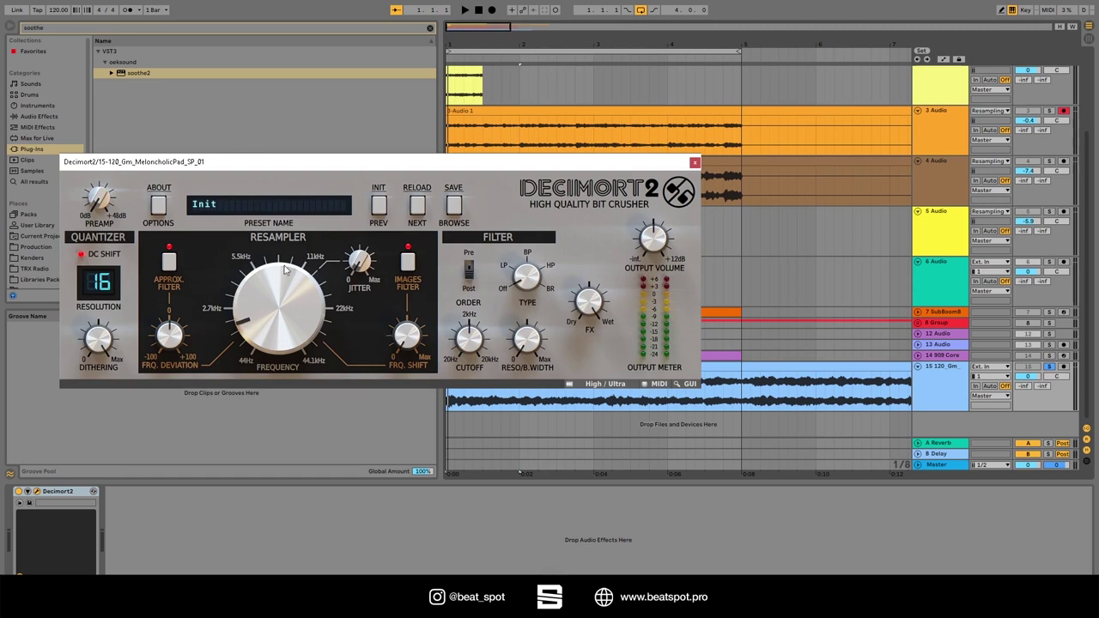
# Step: During playback, drop the pad's Decimort2 resampler frequency to about 1008 Hz and close the window
pyautogui.press('space')
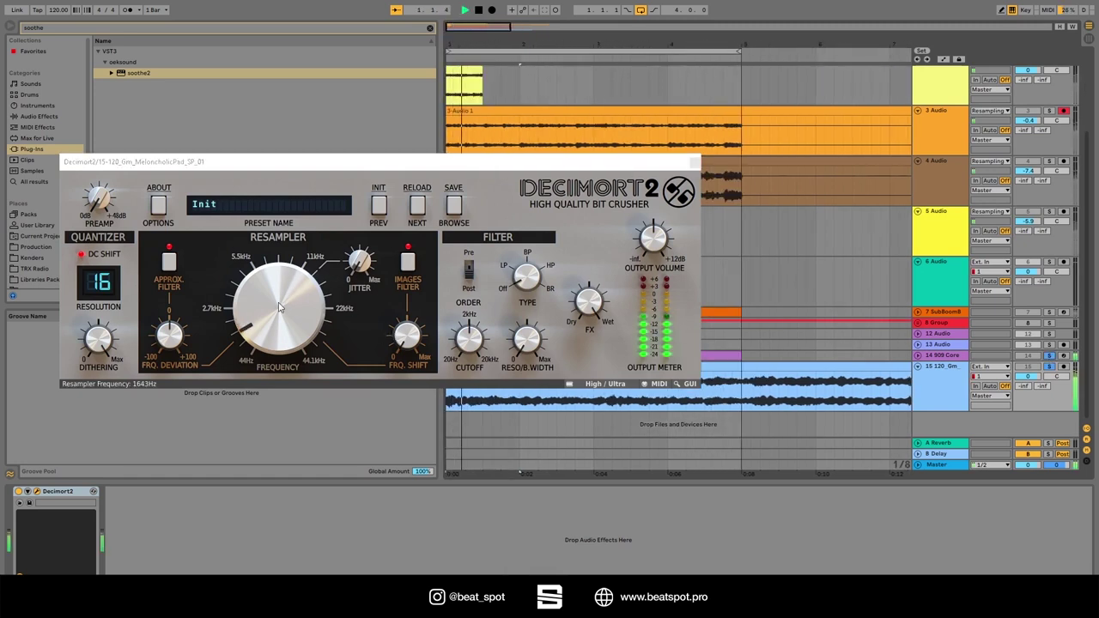
pyautogui.moveTo(272, 324); pyautogui.dragTo(292, 337)
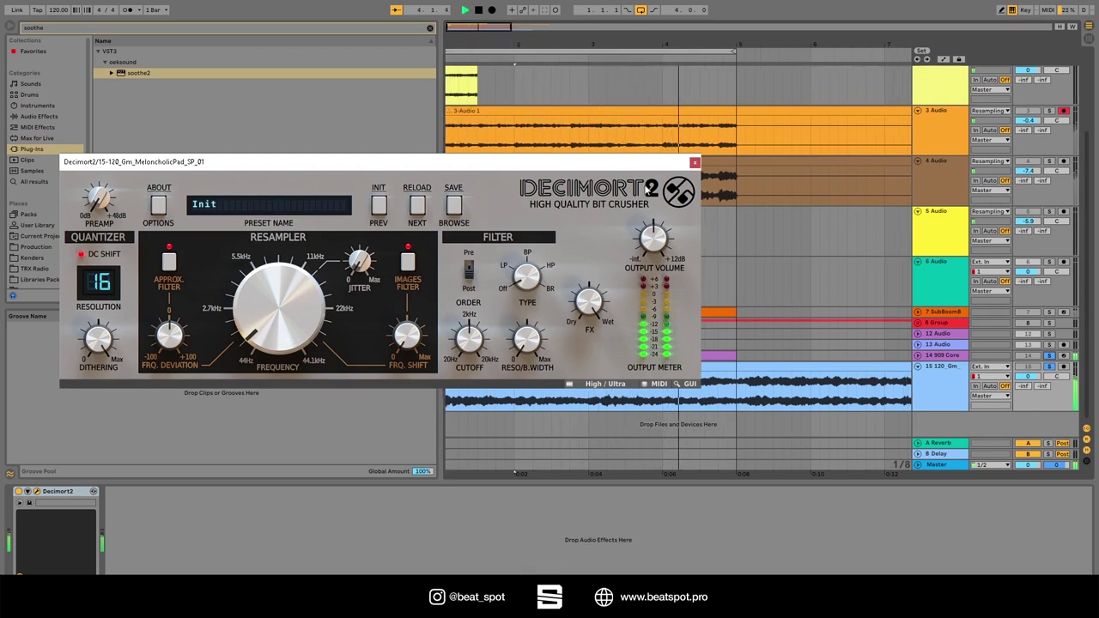
pyautogui.click(696, 162)
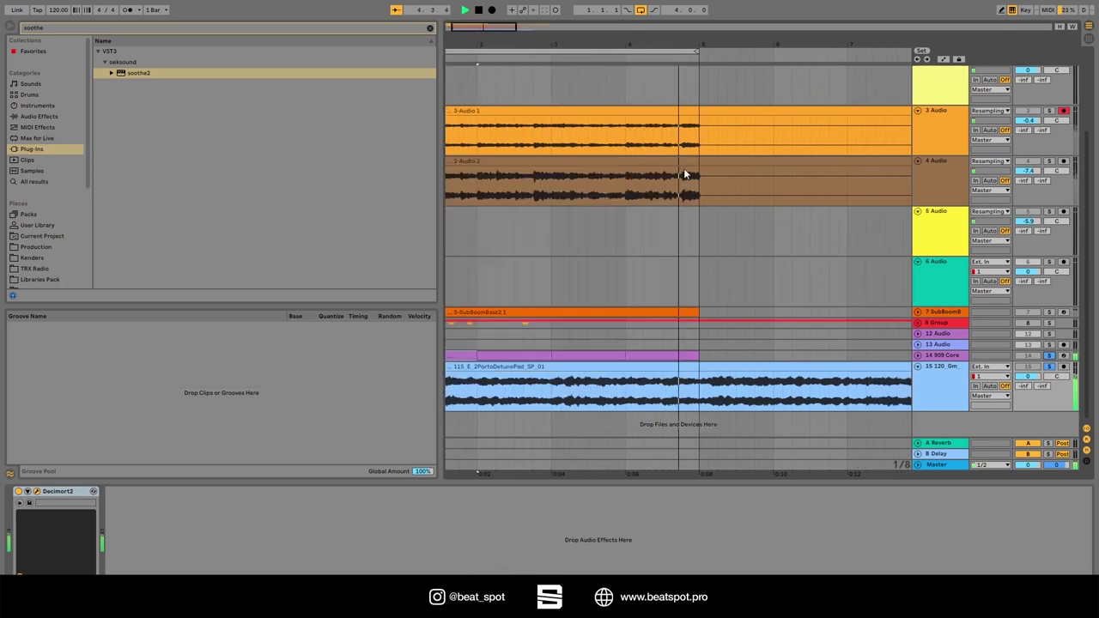
pyautogui.click(19, 492)
pyautogui.click(19, 493)
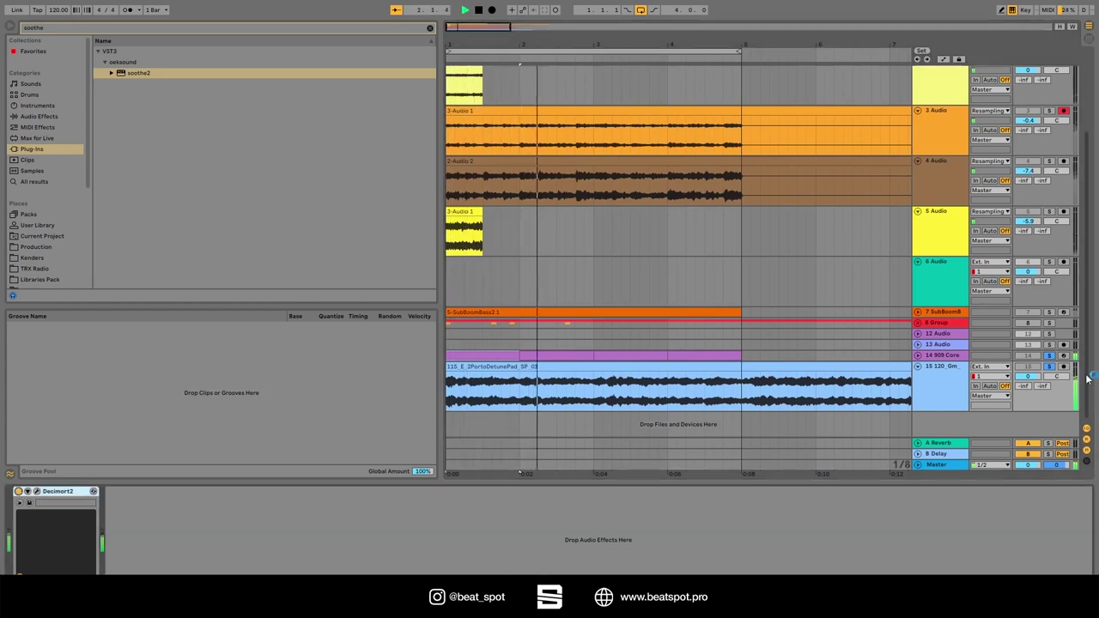